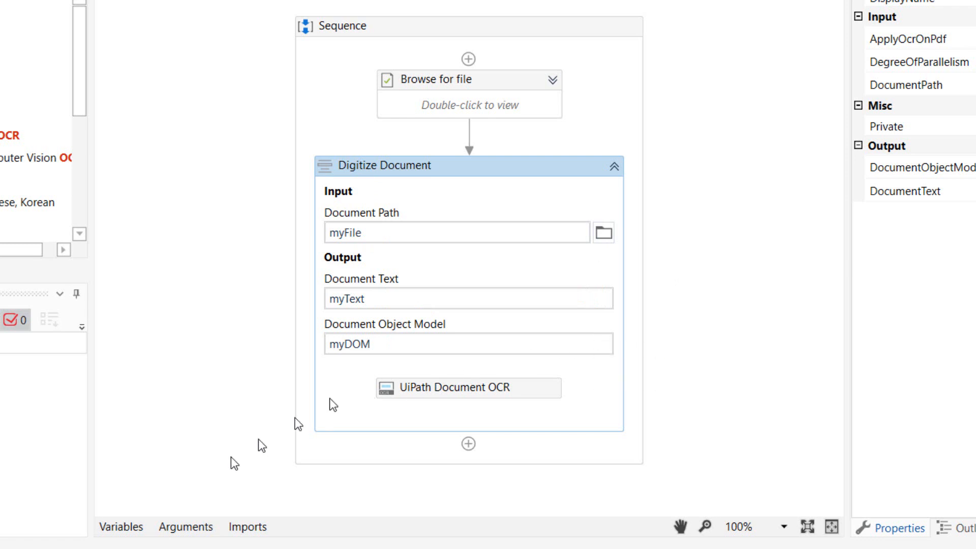
Review the variables defined in the sequence and the project's installed package dependencies.
click(115, 527)
click(205, 348)
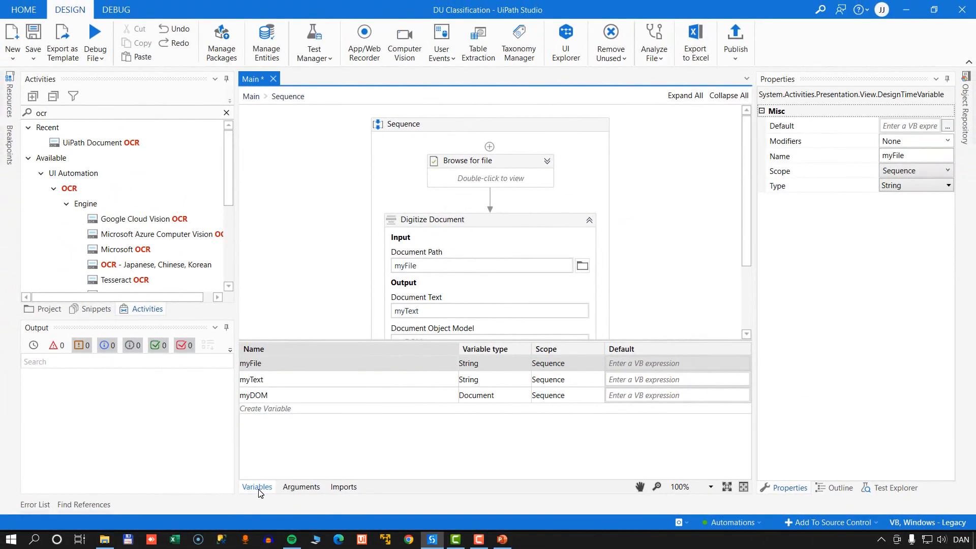
click(121, 527)
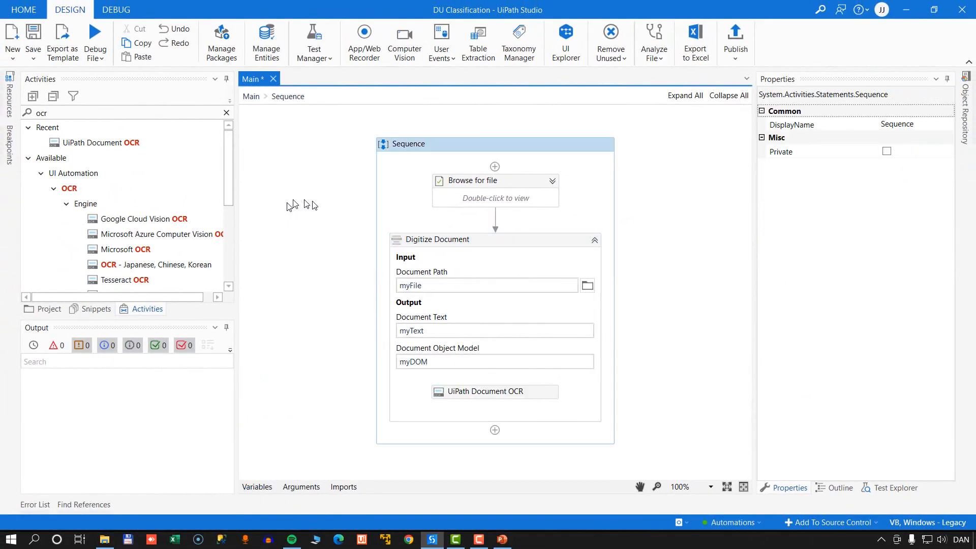
click(222, 50)
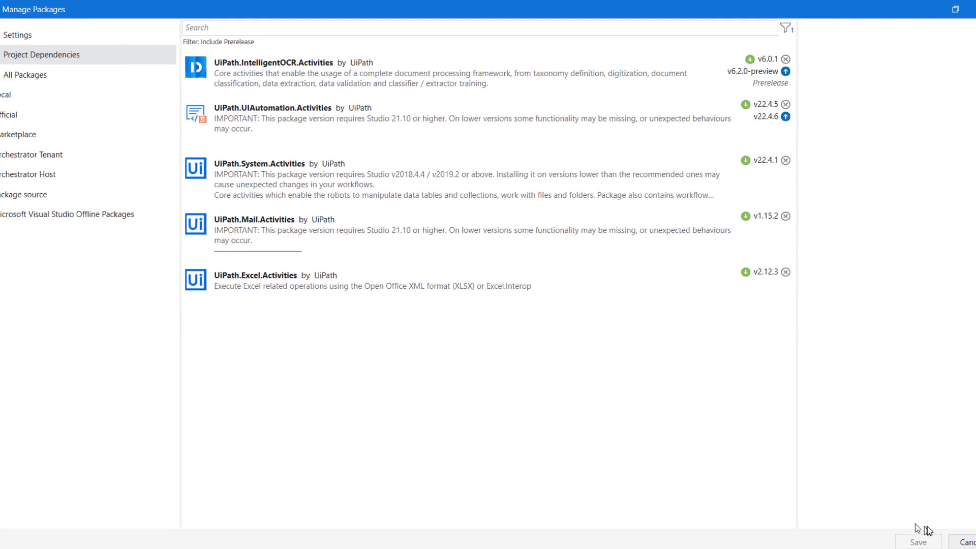
click(944, 517)
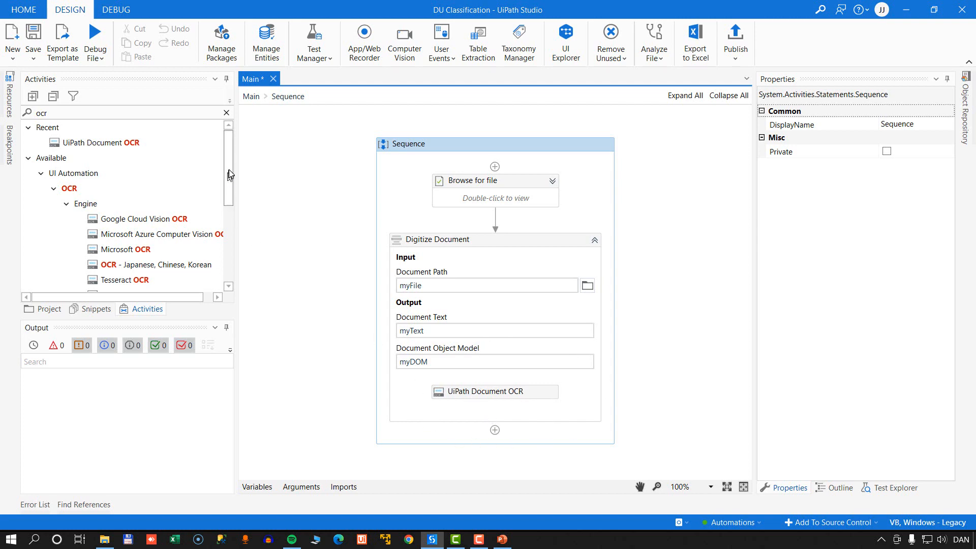
Search the activities for "scope" and add a Classify Document Scope after Digitize Document in the sequence.
click(154, 114)
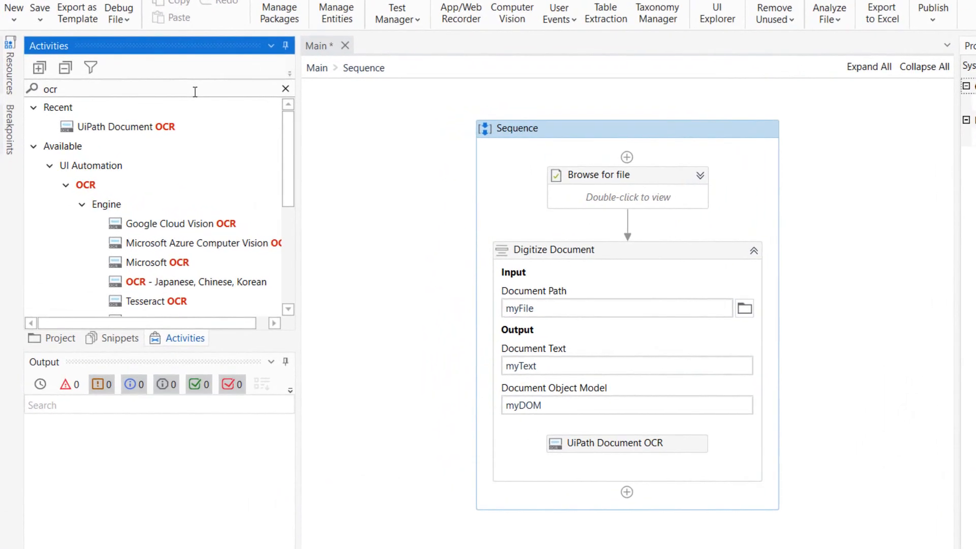
key(ctrl+a)
key(BackSpace)
text(scope)
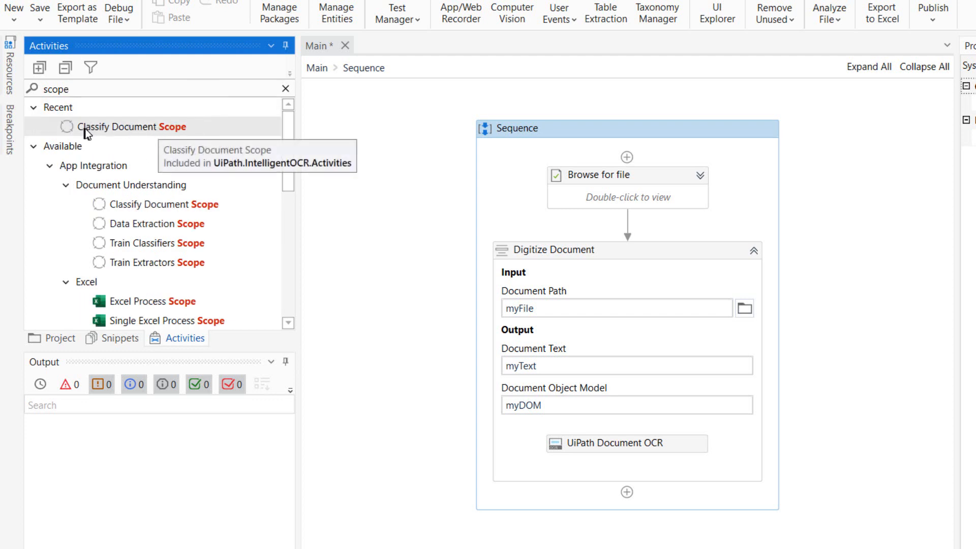
drag(129, 129, 768, 483)
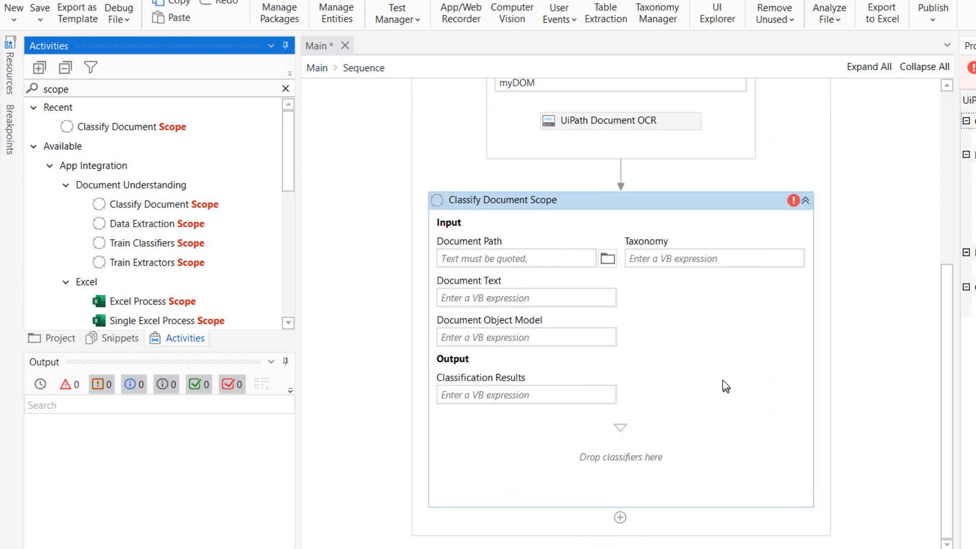
Set the Classify Document Scope inputs to myFile for Document Path, myText for Document Text and myDOM for Document Object Model.
click(493, 261)
text(myFile)
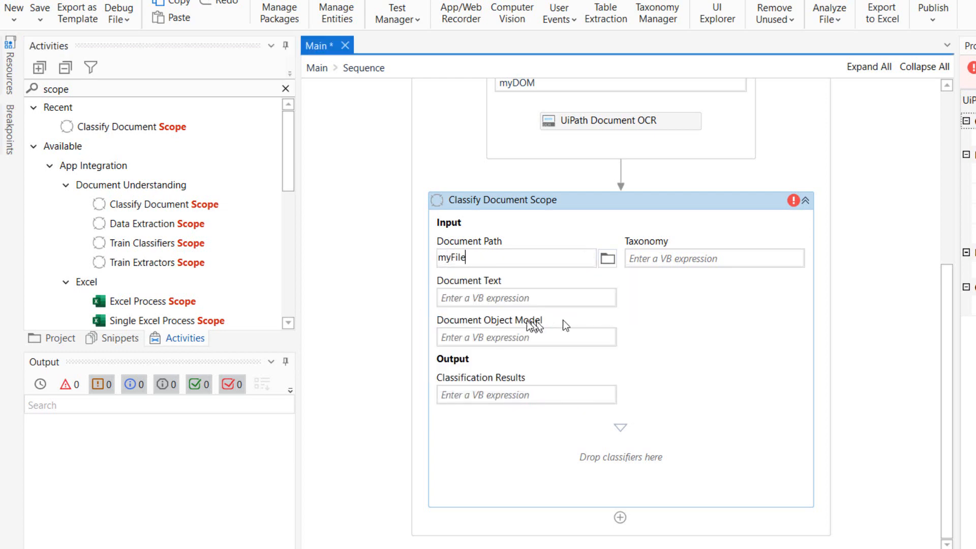
click(533, 301)
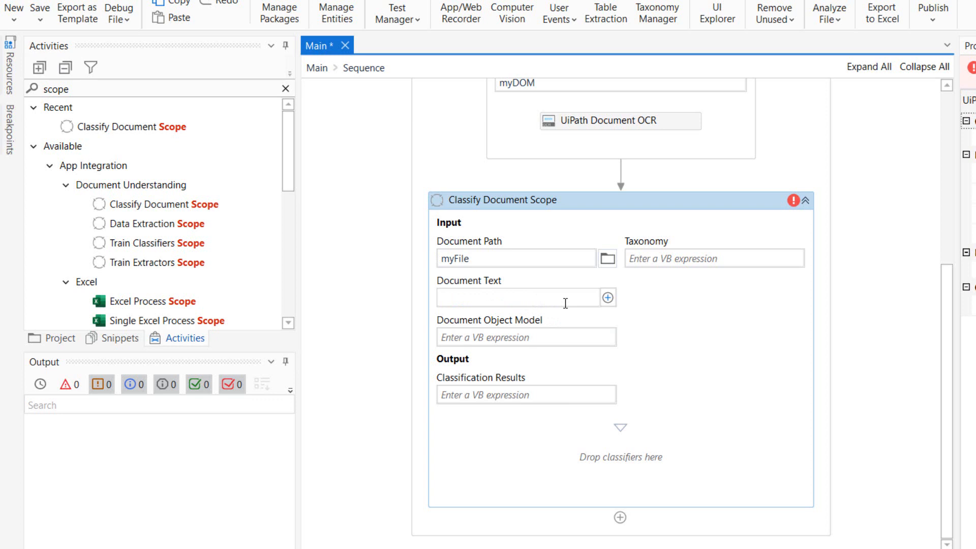
text(myF)
key(BackSpace)
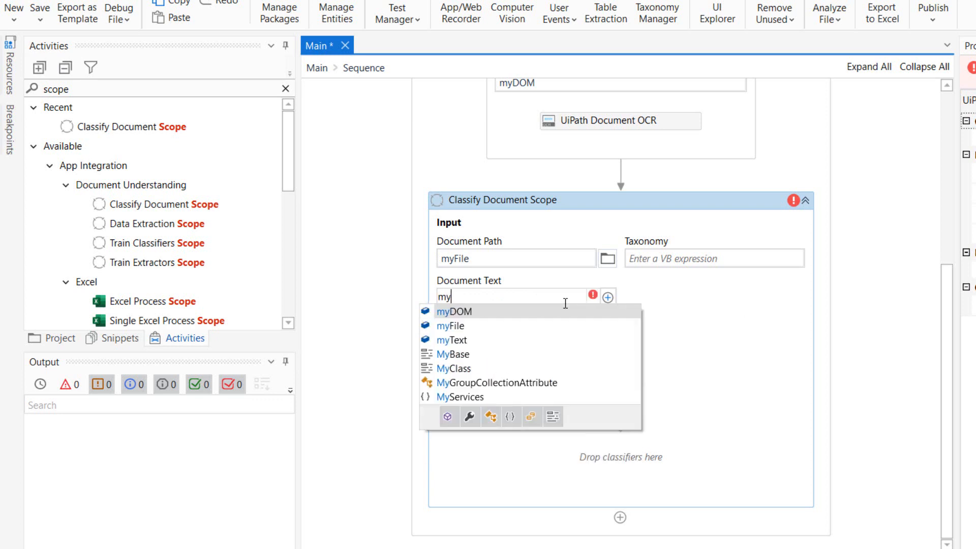
text(tx)
key(BackSpace)
text(e)
key(Tab)
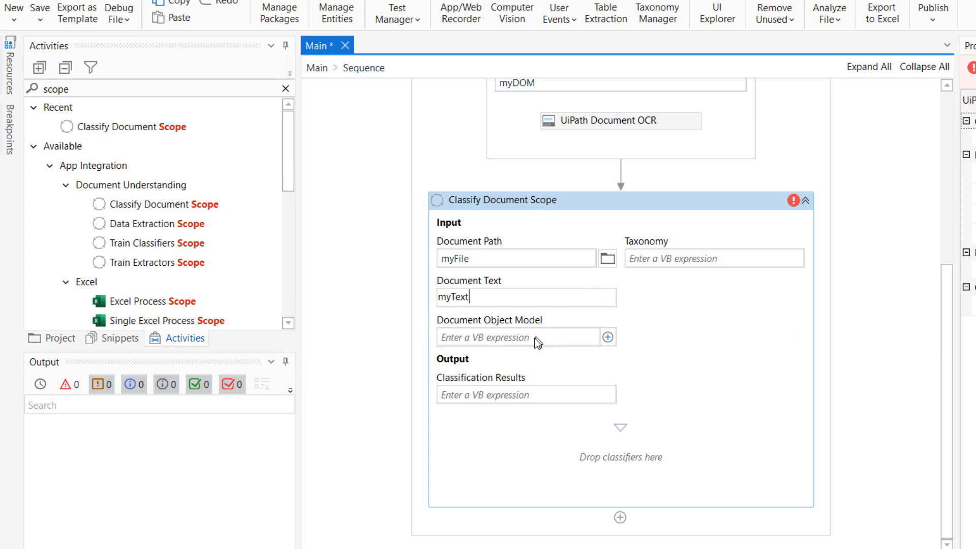
click(532, 339)
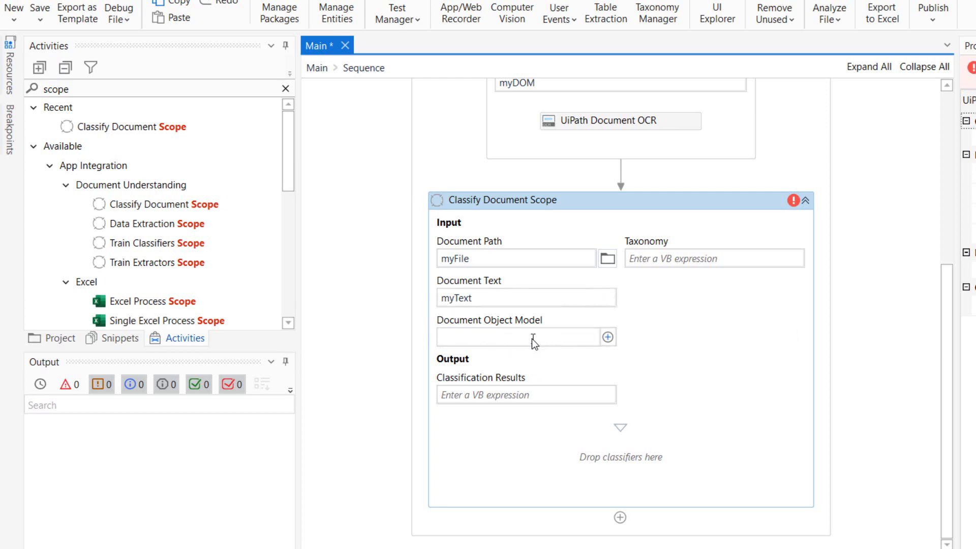
text(myD)
key(Tab)
click(694, 325)
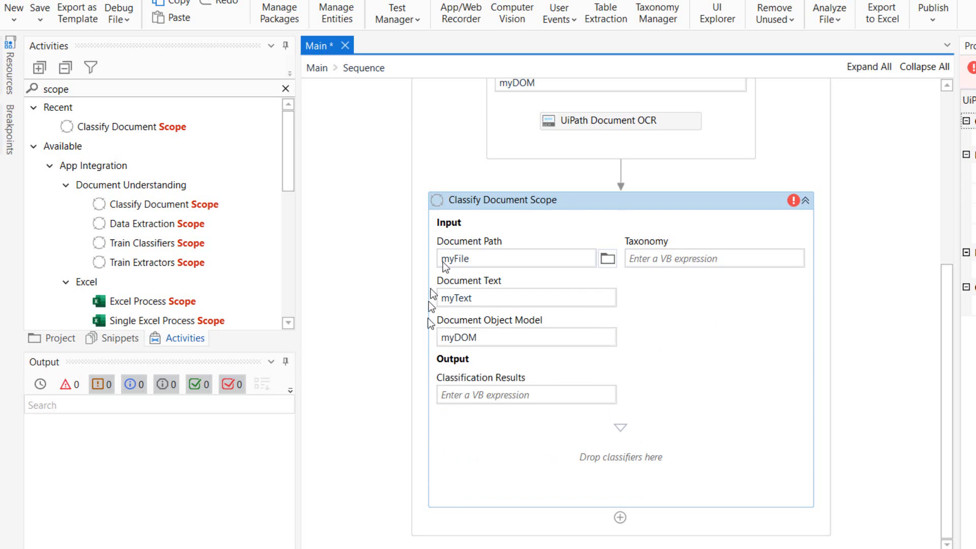
Create the variable myClassificationResults as the Classification Results output of the Classify Document Scope.
click(485, 395)
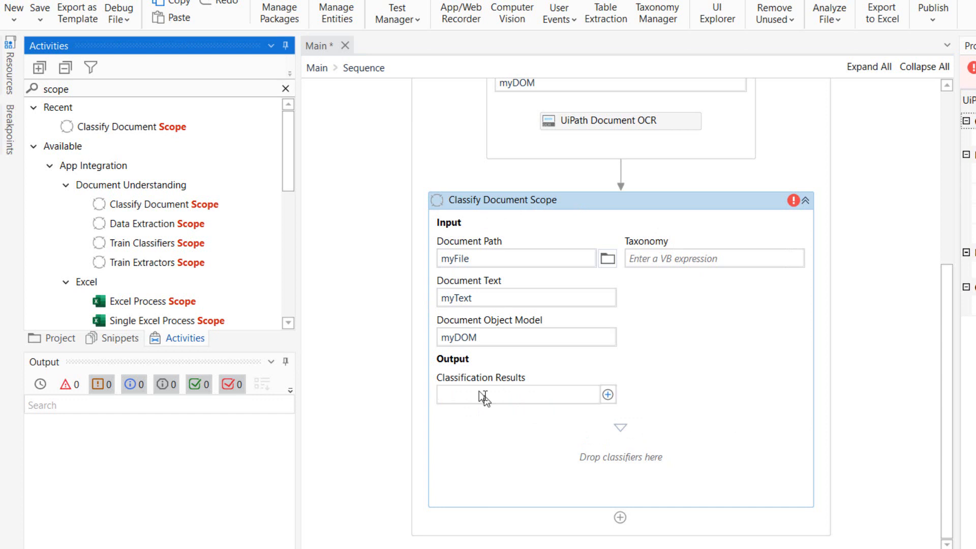
key(ctrl+k)
text(myClk)
key(BackSpace)
key(BackSpace)
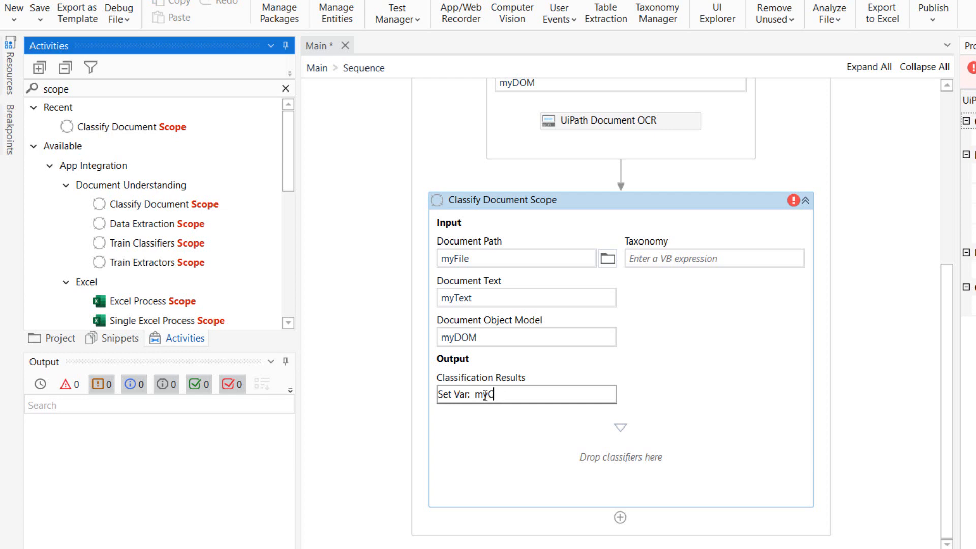
text(lassificationResults)
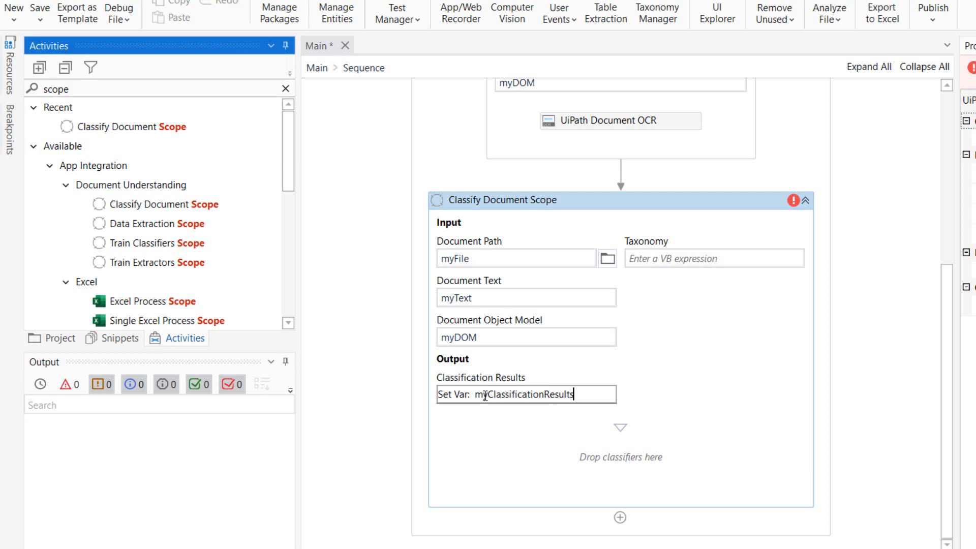
key(Return)
click(683, 446)
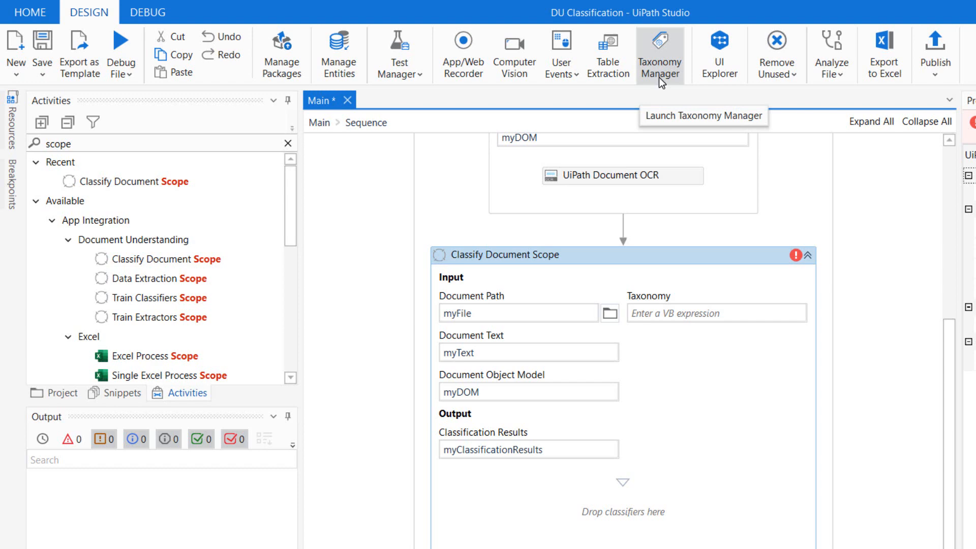
Show the project files with the dependencies collapsed and open the Taxonomy Manager.
click(51, 395)
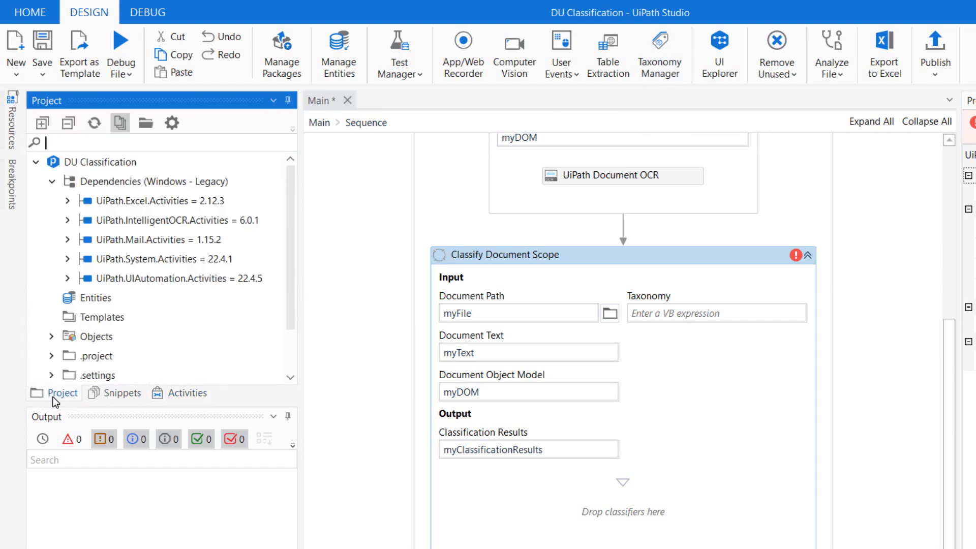
click(52, 182)
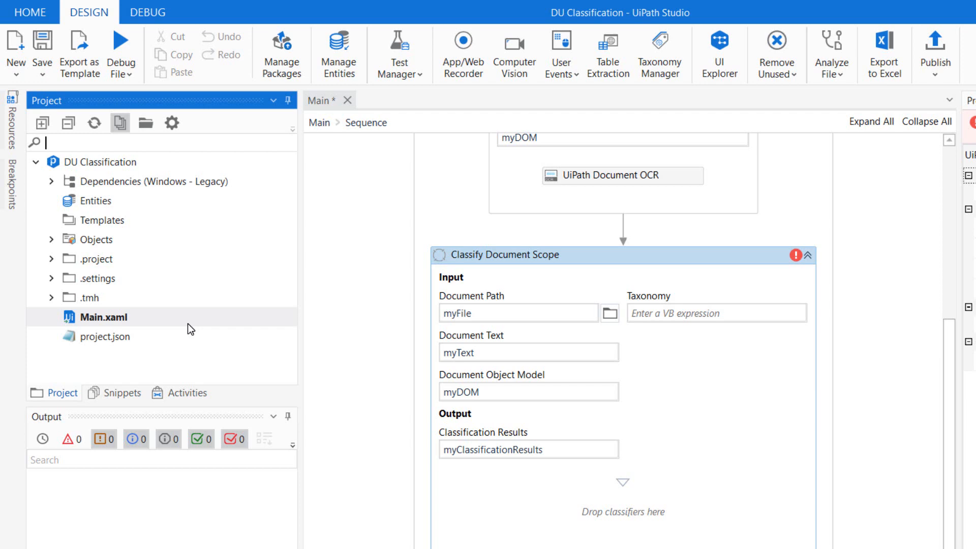
click(659, 76)
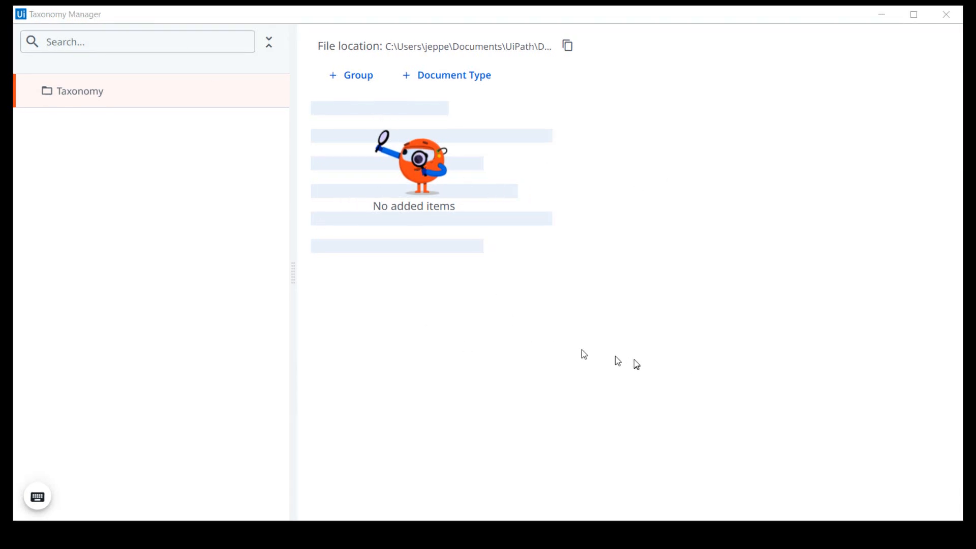
Add a group named JeppesCompany to the taxonomy and save it.
click(349, 74)
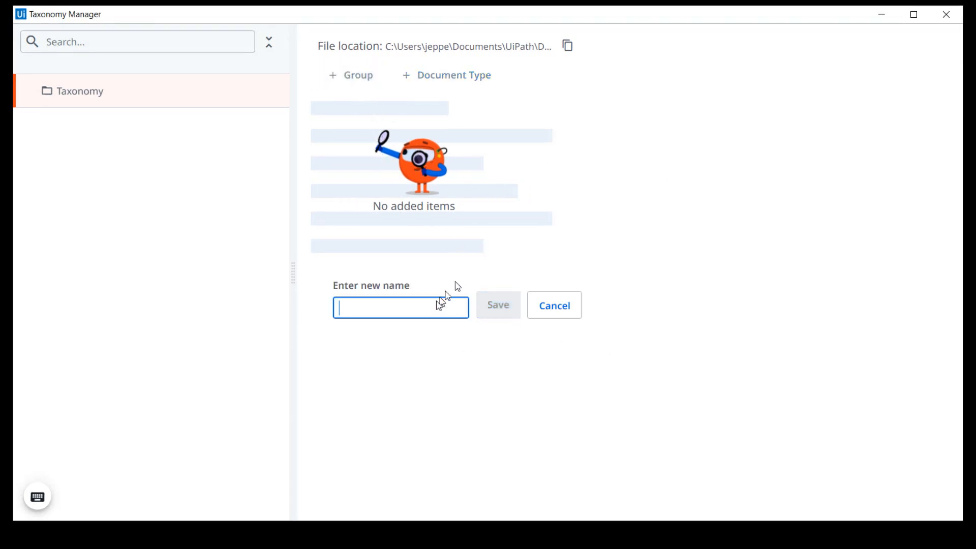
text(Jeppes)
key(ctrl+a)
click(434, 305)
text(Com)
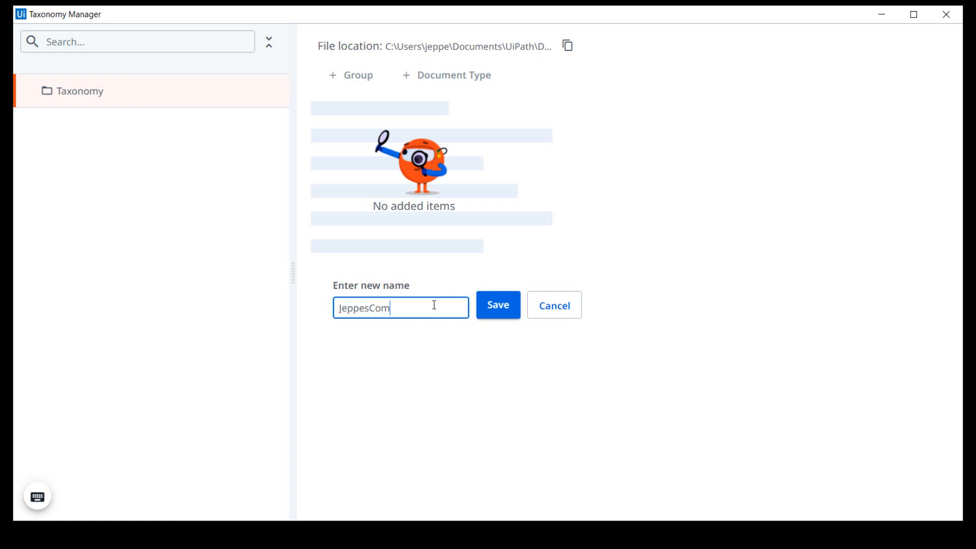
text(pany)
key(ctrl+a)
click(488, 309)
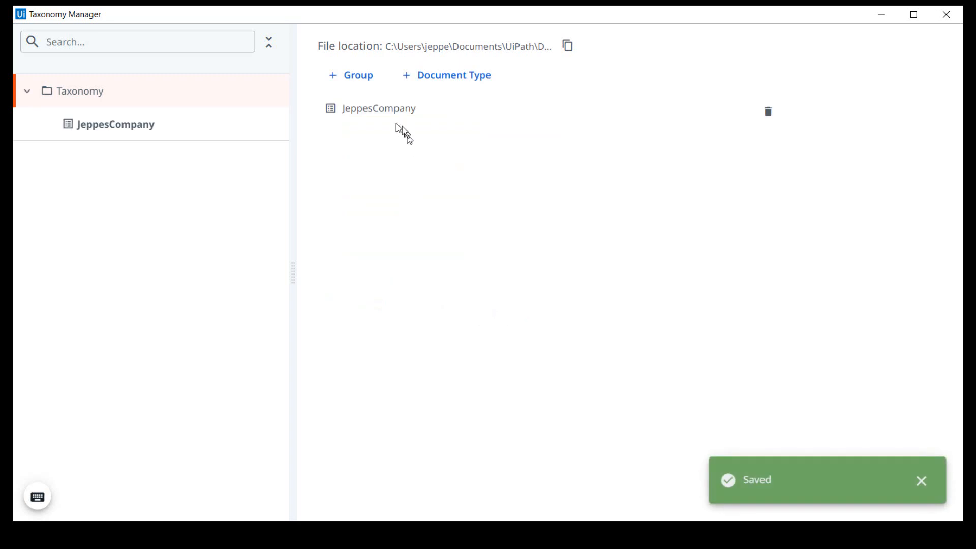
Add the categories Finance and HR to the JeppesCompany group.
click(364, 109)
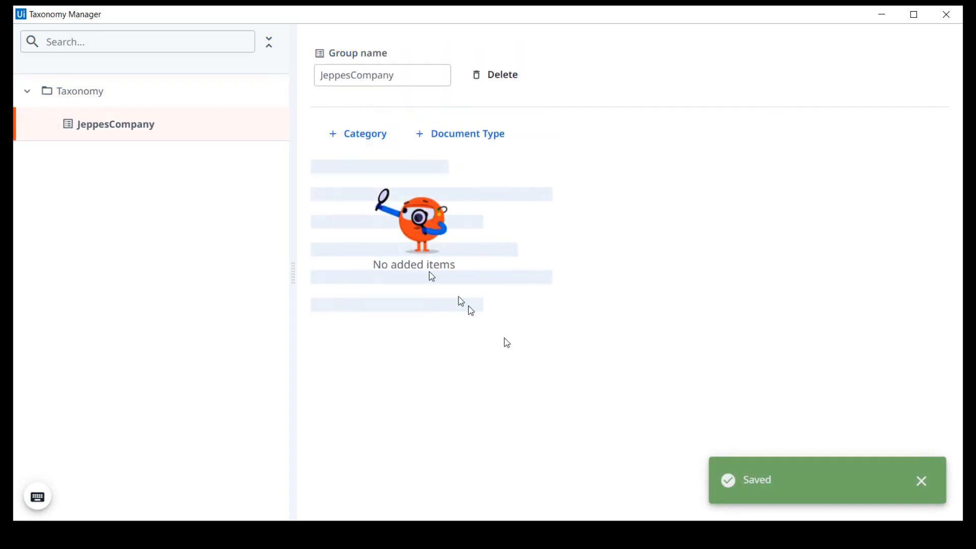
click(368, 145)
text(Finance)
click(492, 362)
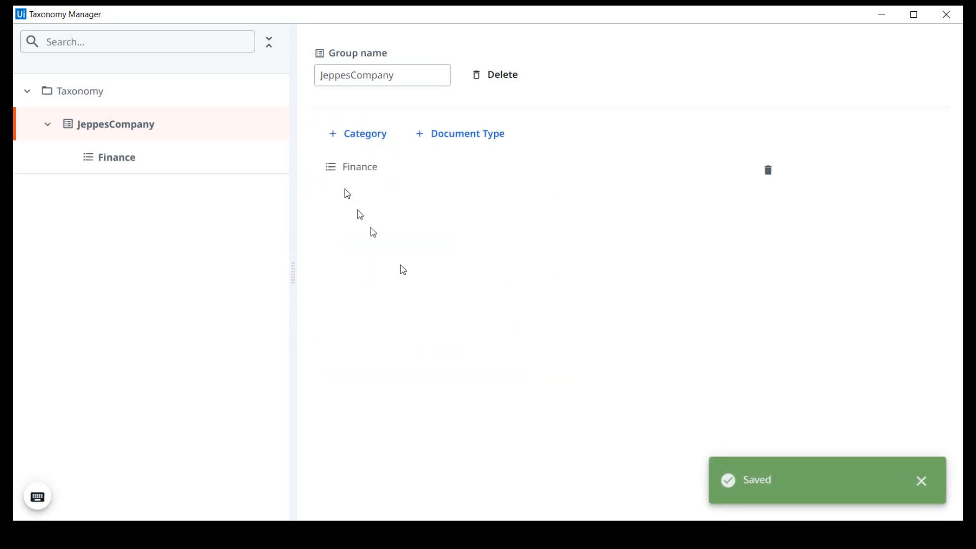
click(362, 144)
text(HR)
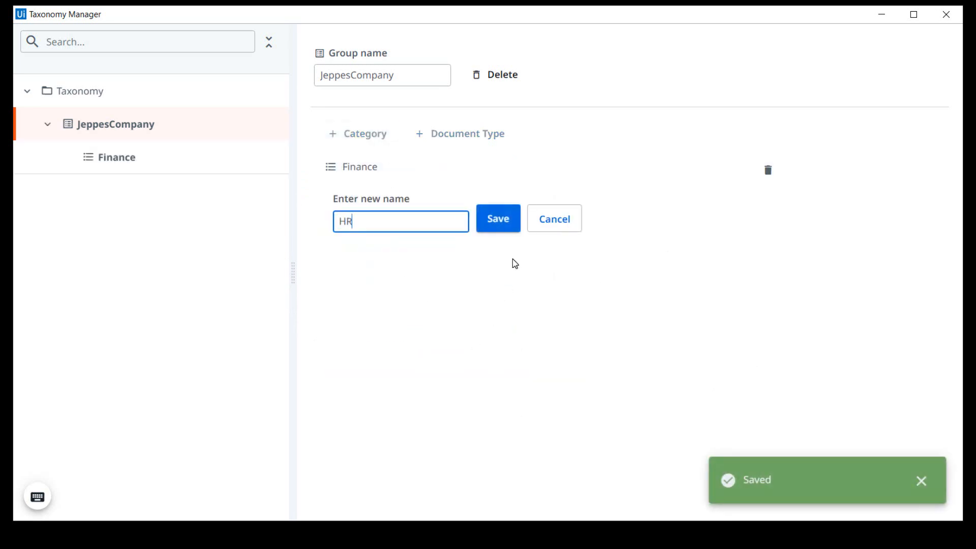
click(493, 227)
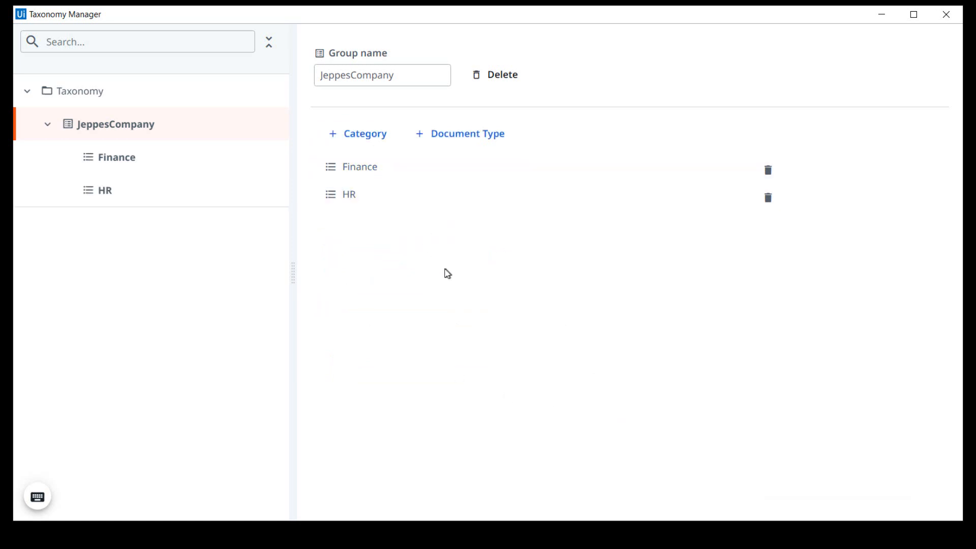
Add a document type named Invoice to the Finance category and save it.
click(356, 173)
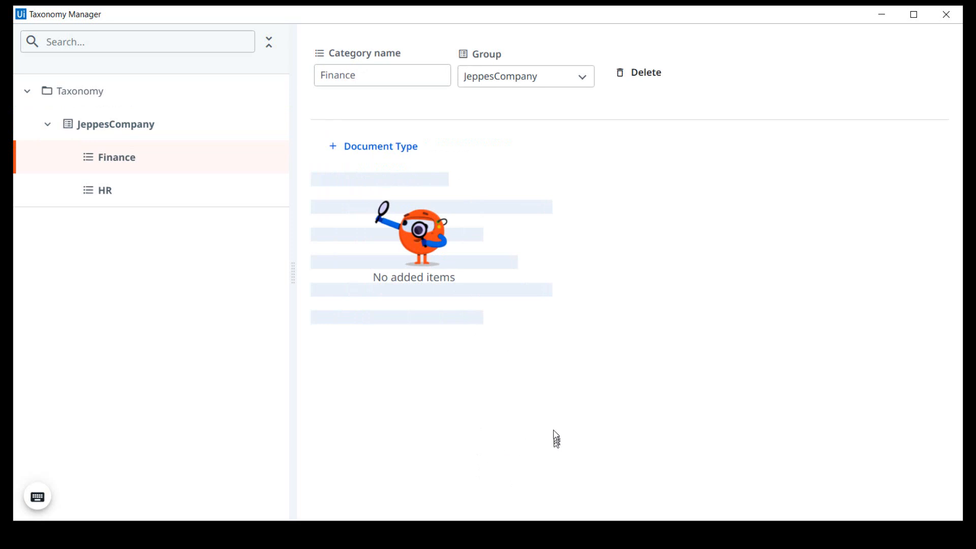
click(385, 150)
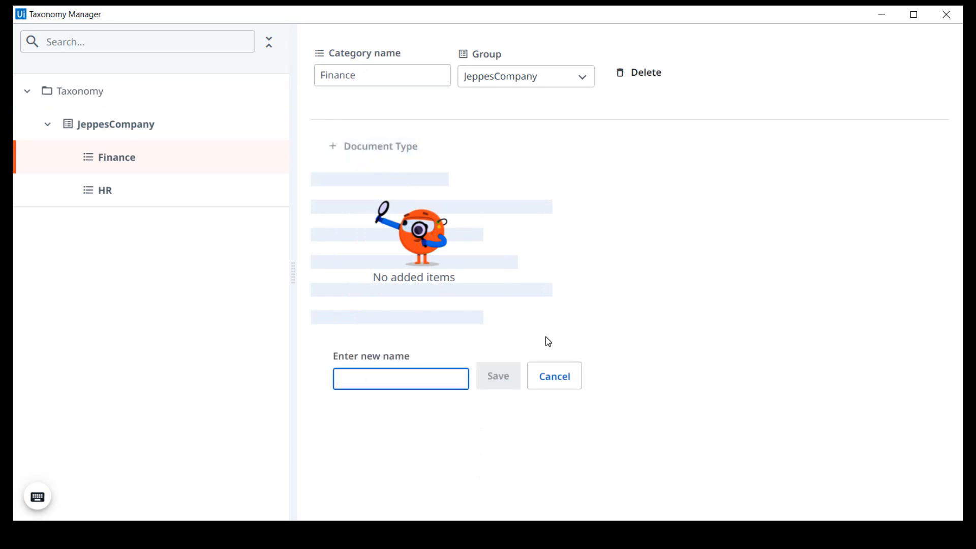
text(I)
key(BackSpace)
text(Invoice)
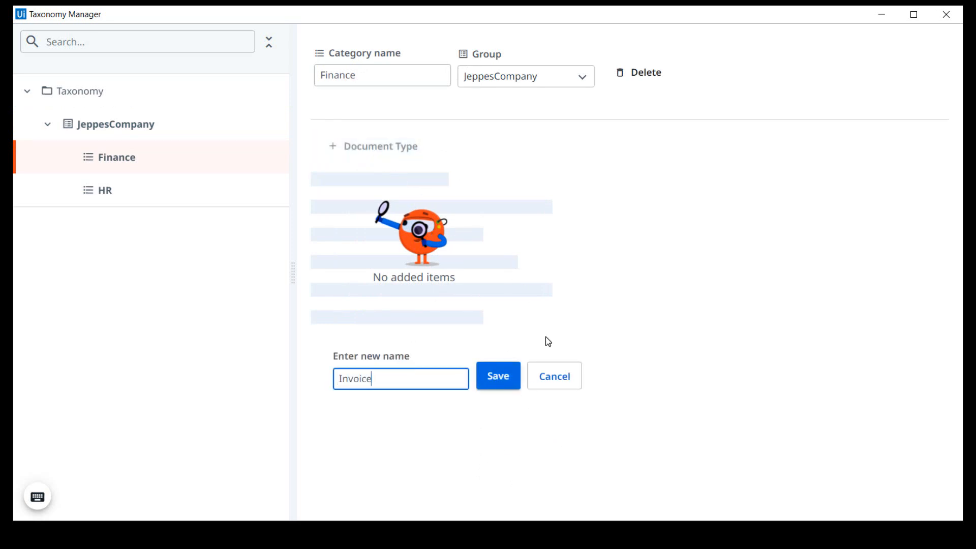
click(503, 379)
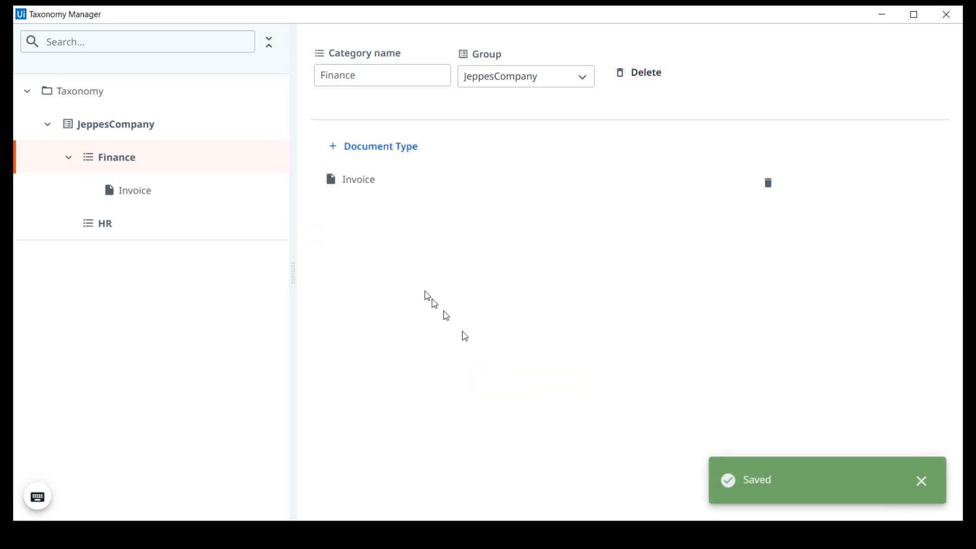
Add a field named Invoice Number with field type Text to the Invoice document type.
click(357, 180)
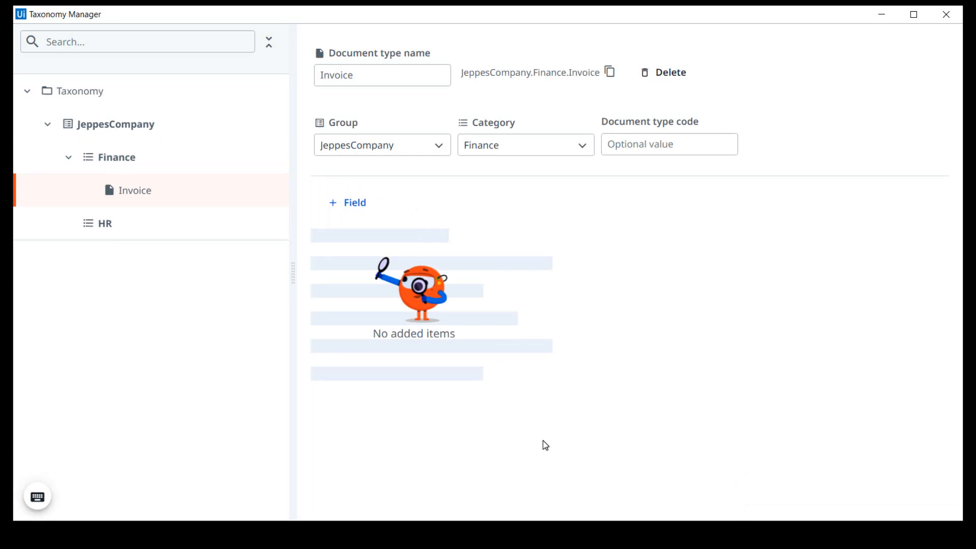
click(355, 208)
text(In)
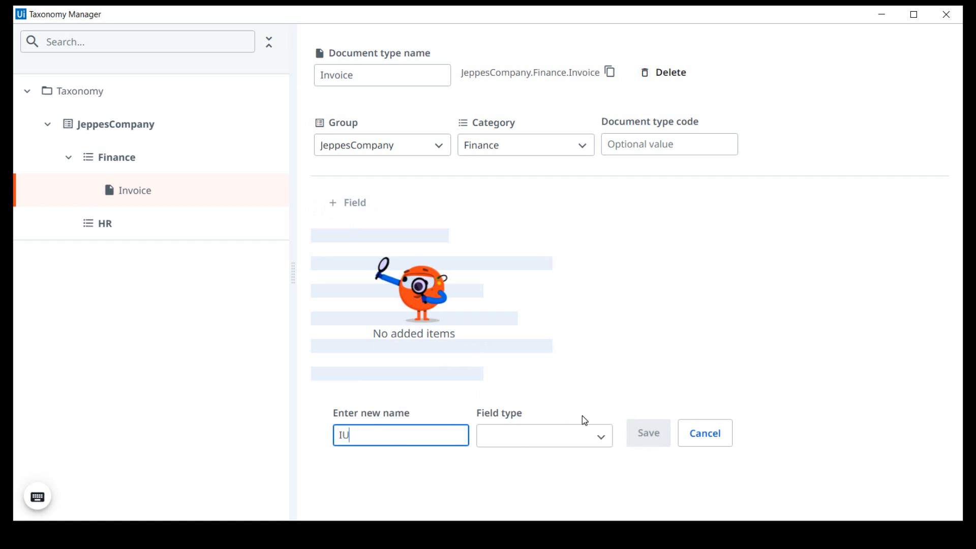
text(vo)
key(BackSpace)
key(BackSpace)
key(BackSpace)
text(ce Numbe)
click(579, 434)
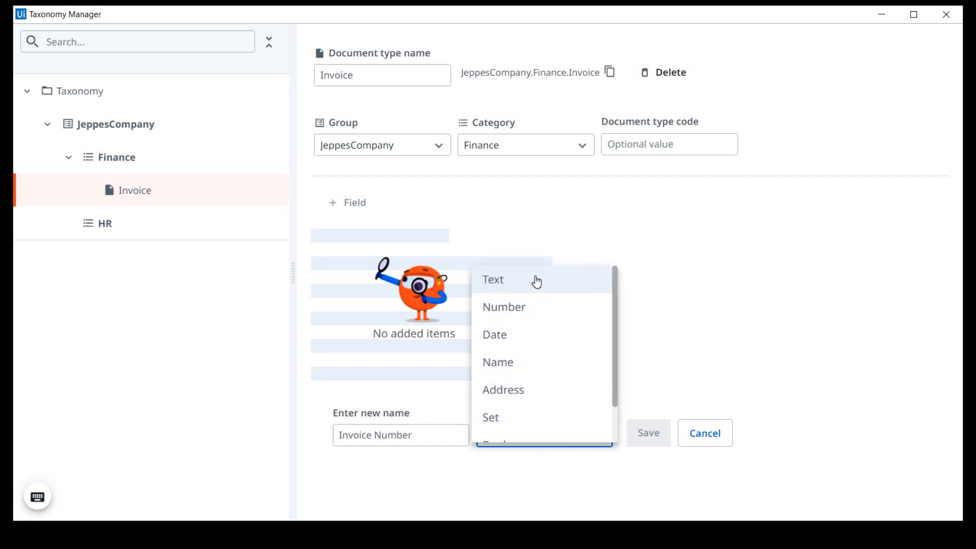
click(537, 283)
click(648, 435)
Add a field named Invoice Date with field type Date to the Invoice document type and save it.
click(355, 204)
text(D)
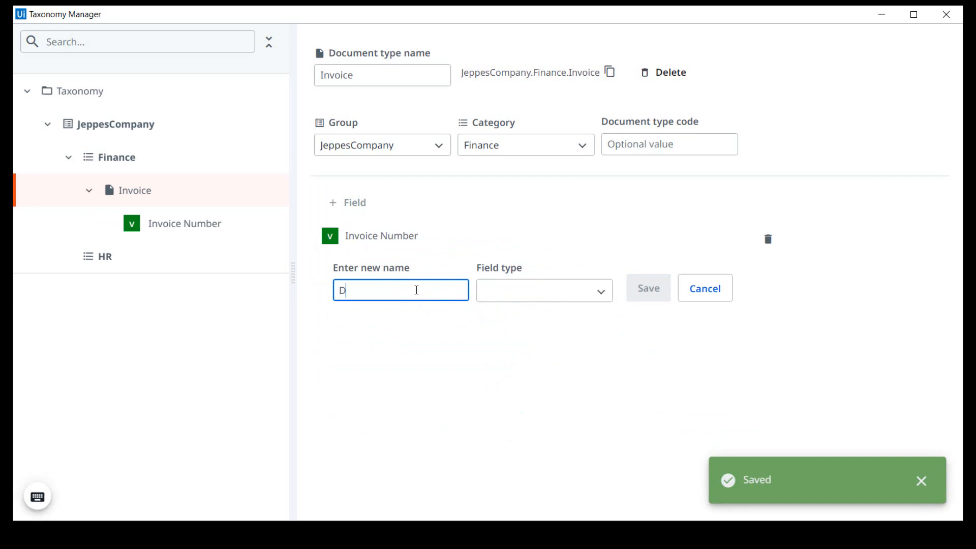
key(BackSpace)
text(Invoice Date)
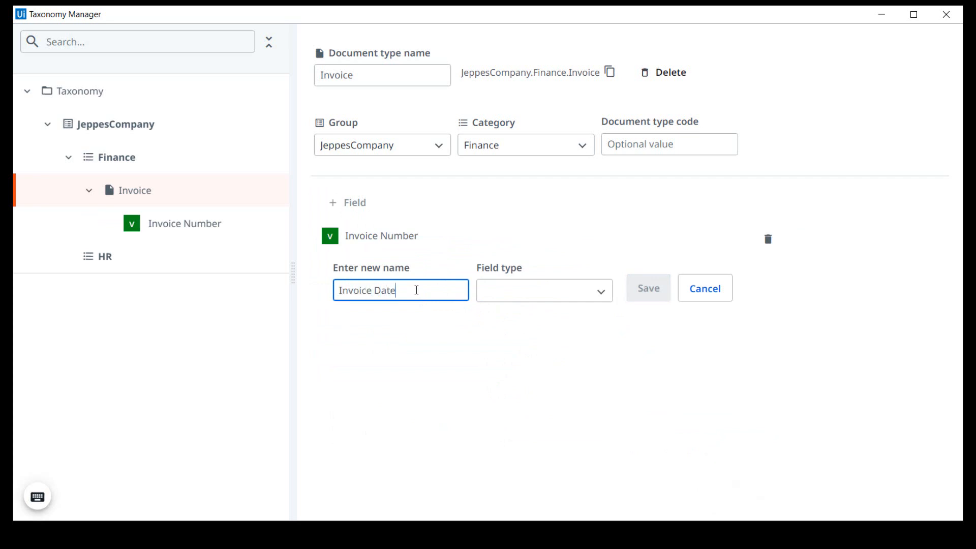
click(583, 293)
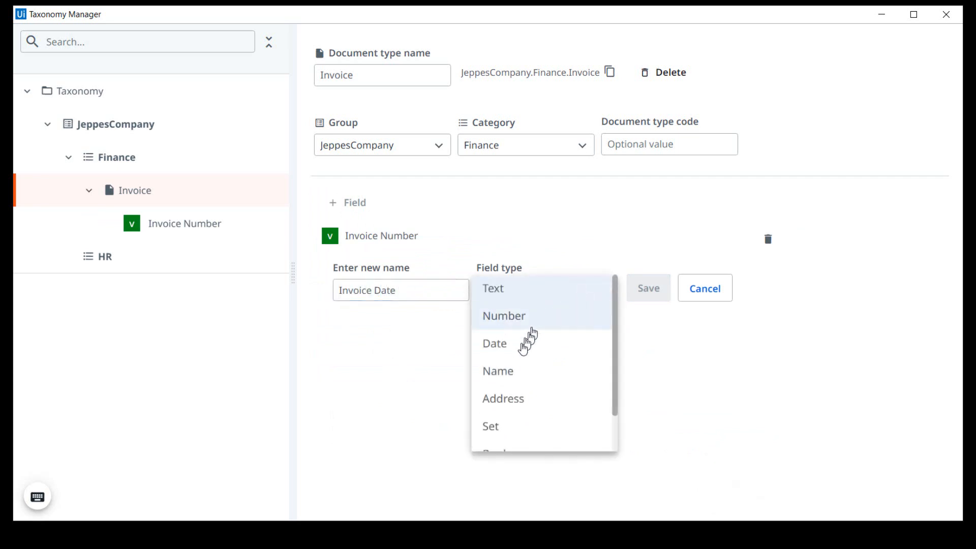
click(520, 342)
click(638, 298)
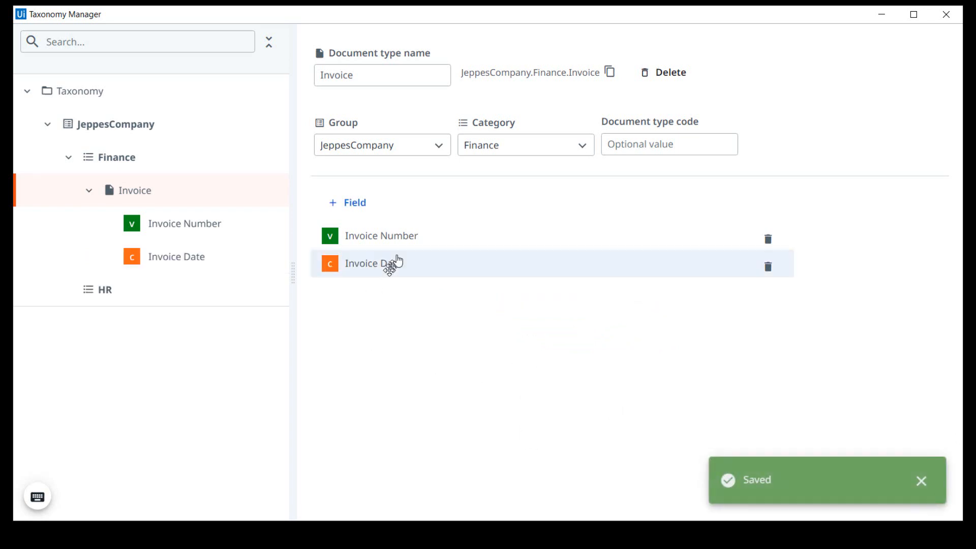
Add a field named Vendor with field type Text to the Invoice document type and save it.
click(362, 209)
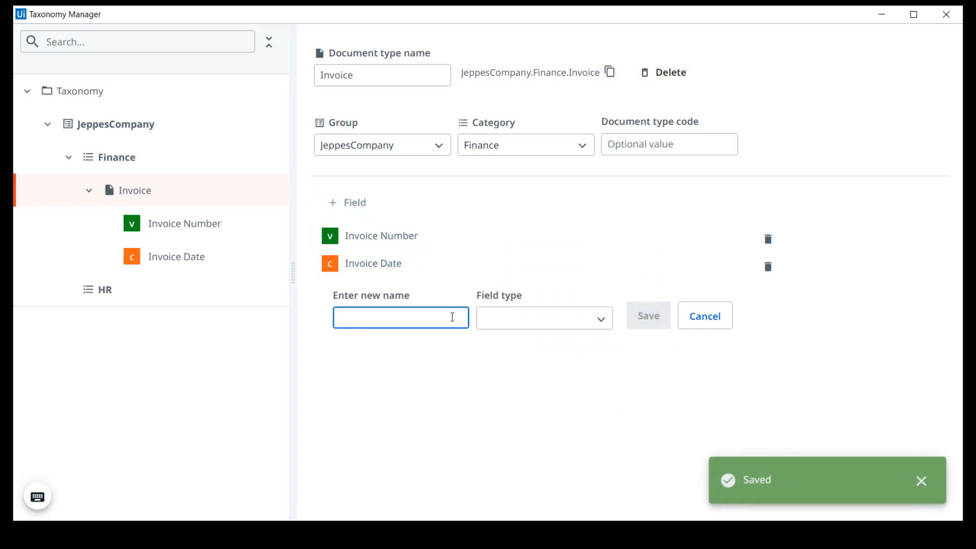
text(Vendor)
click(528, 320)
click(532, 322)
click(635, 317)
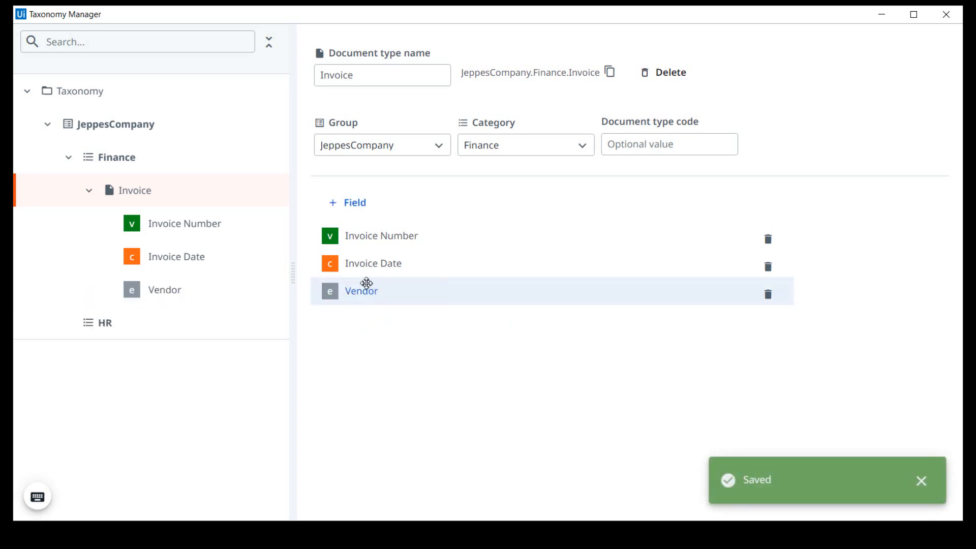
Add a field named Subtotal with field type Number to the Invoice document type and save it.
click(358, 203)
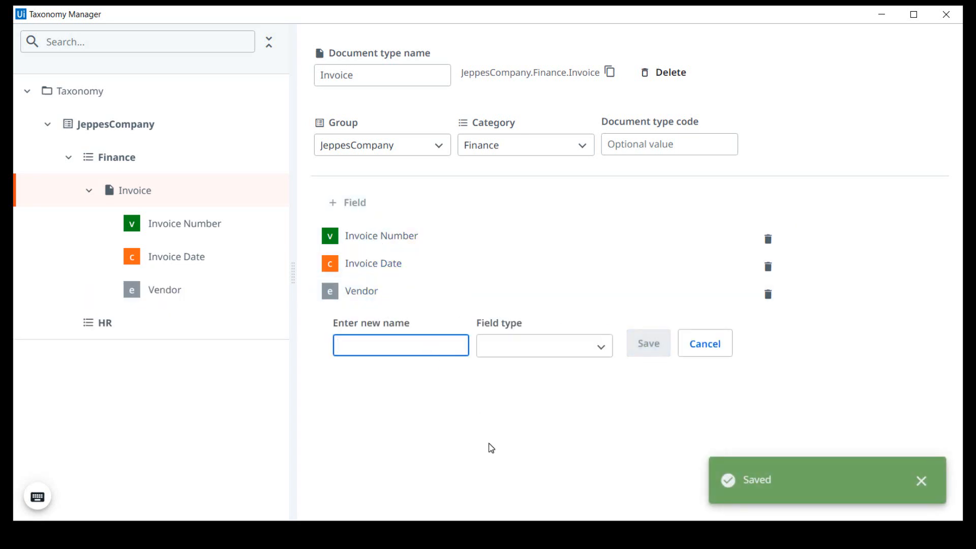
text(Sunb)
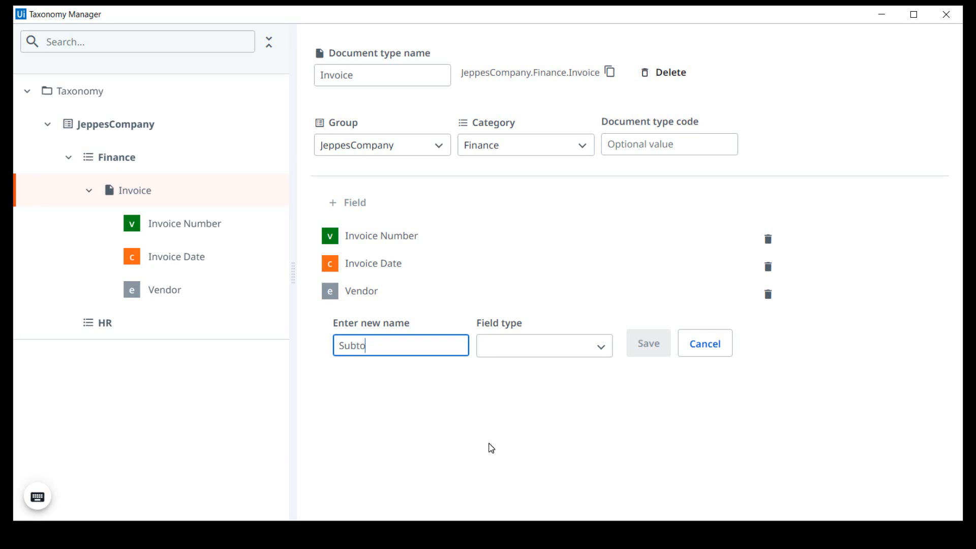
text(otal)
click(556, 345)
click(506, 372)
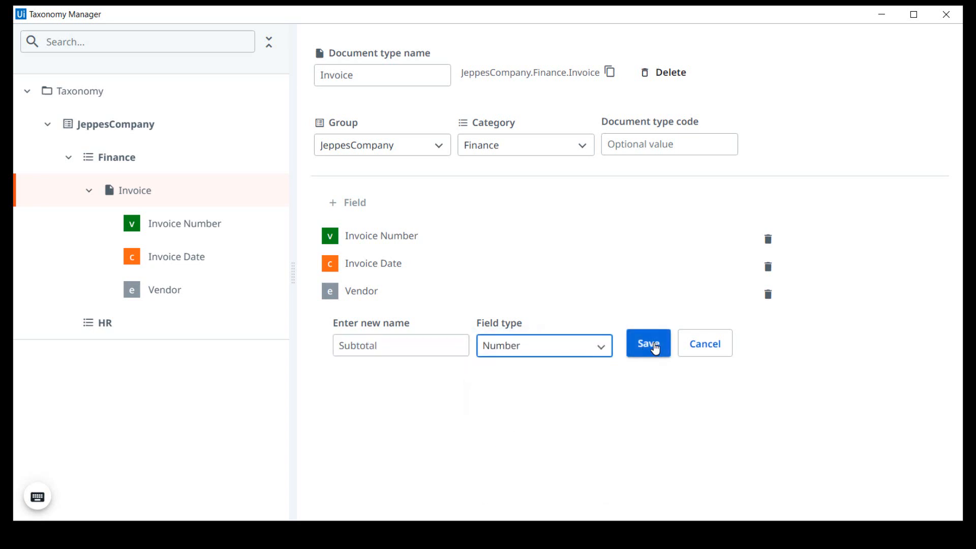
click(646, 343)
Add a field named Tax with field type Number to the Invoice document type and save it.
click(353, 212)
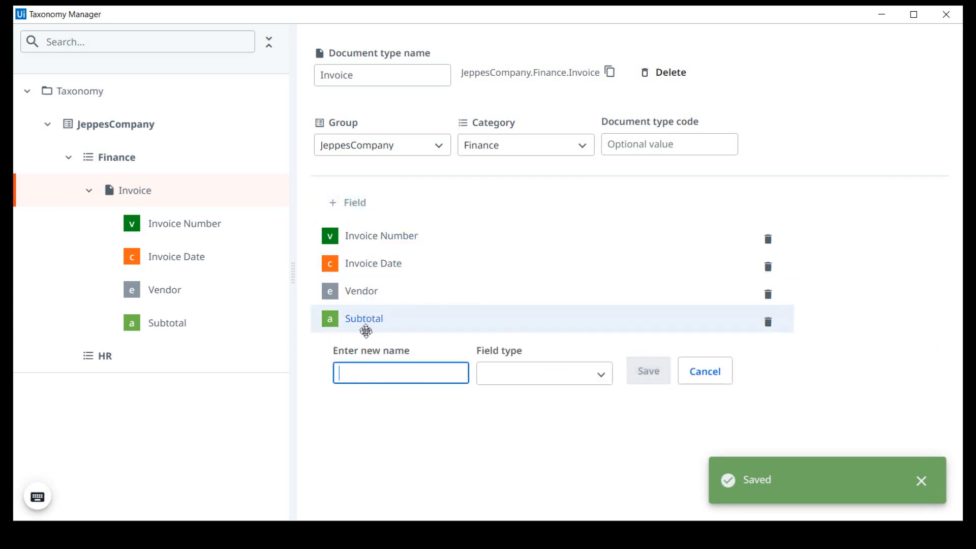
text(Tax)
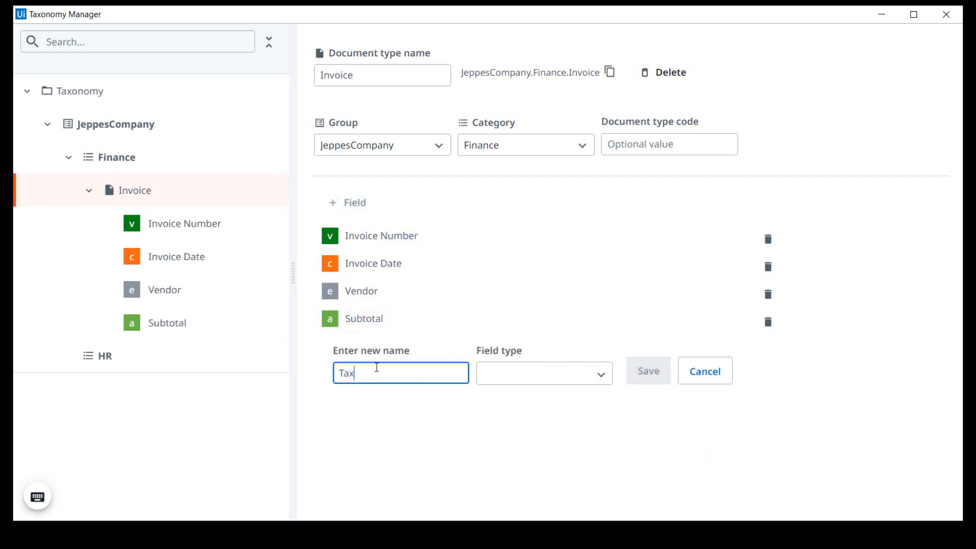
click(529, 374)
click(511, 259)
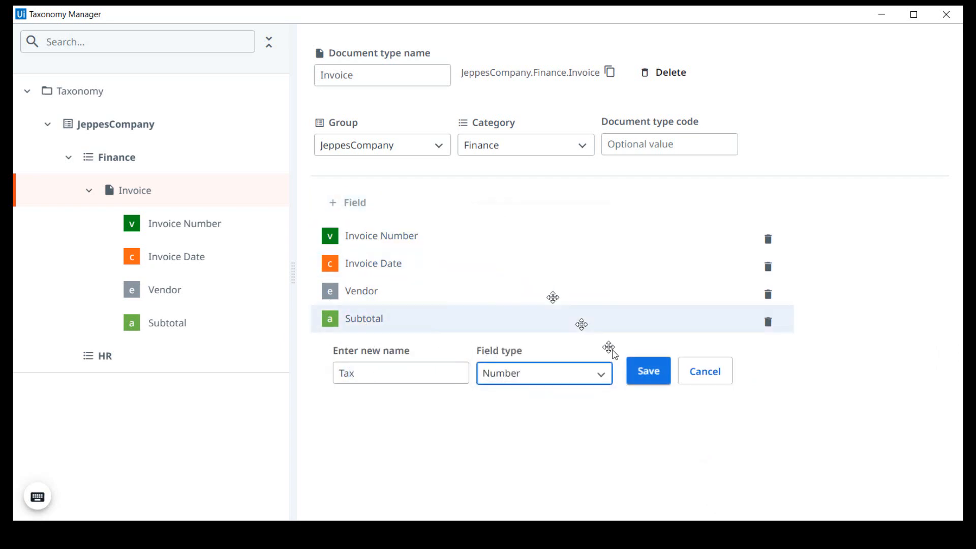
click(647, 379)
Add and save a Number field named Total in the Invoice document type, and close the Taxonomy Manager.
click(363, 206)
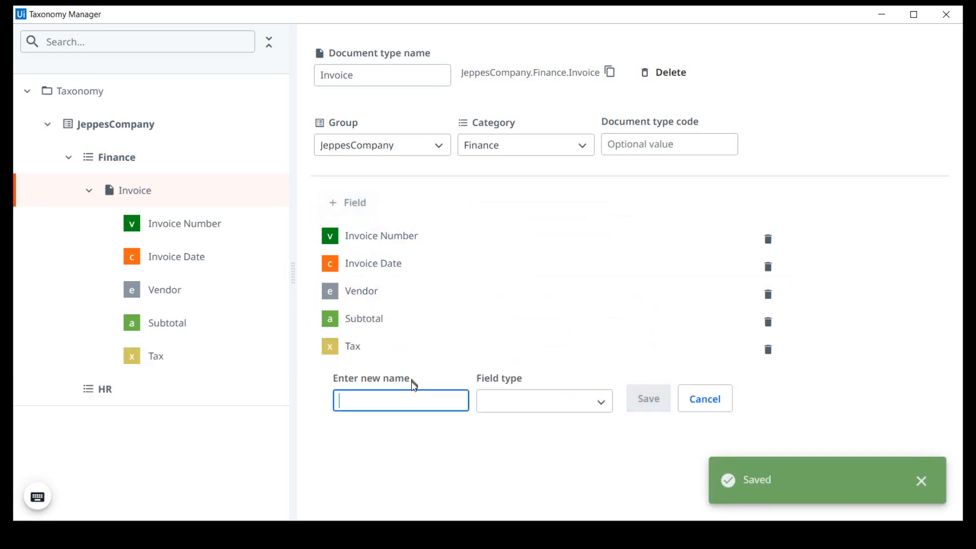
text(Total)
key(Tab)
key(n)
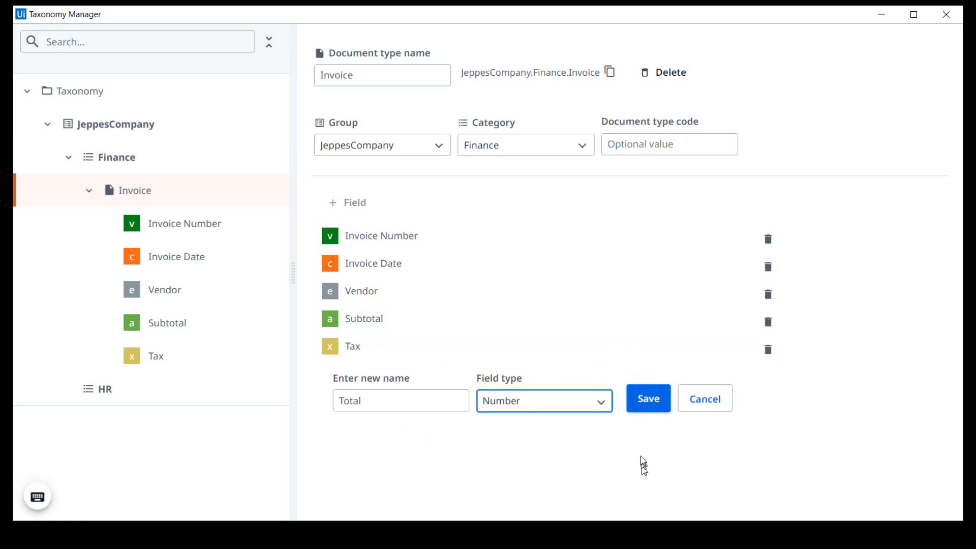
click(650, 401)
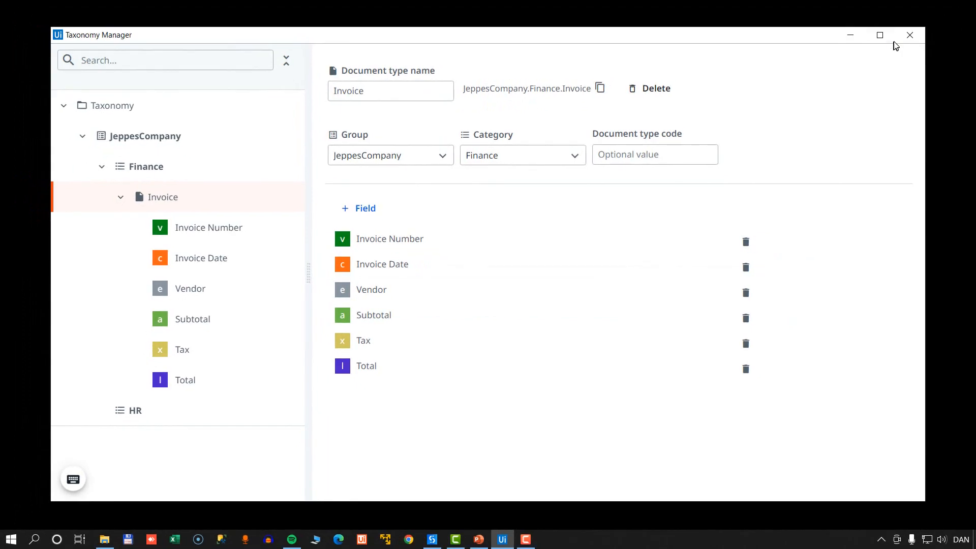
click(911, 36)
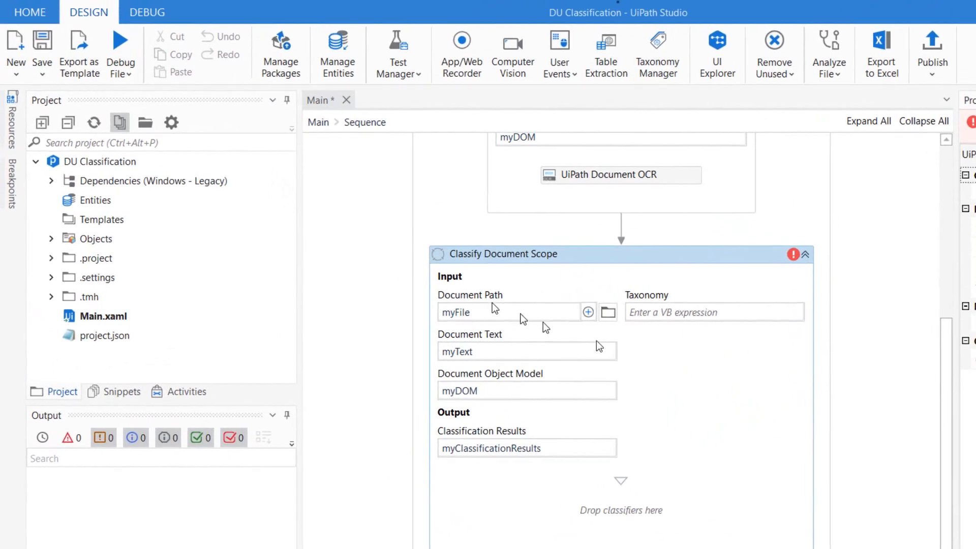
Refresh the project files, view the contents of taxonomy.json in the DocumentProcessing folder, and close the file.
click(98, 127)
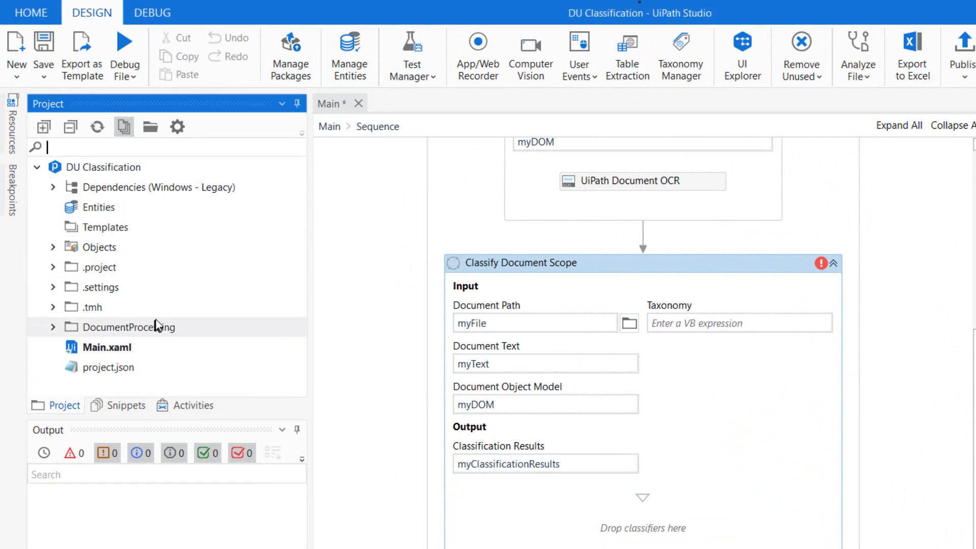
click(53, 327)
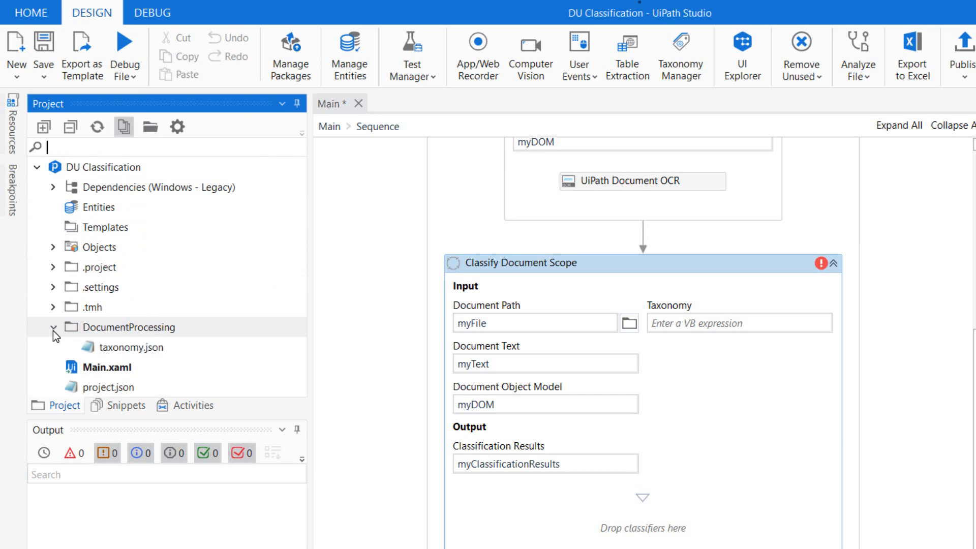
click(104, 351)
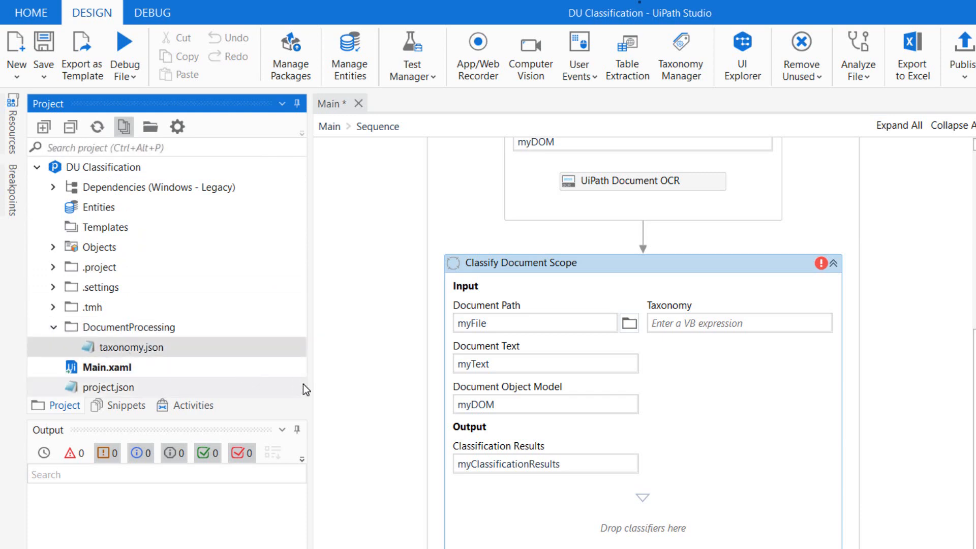
double_click(142, 345)
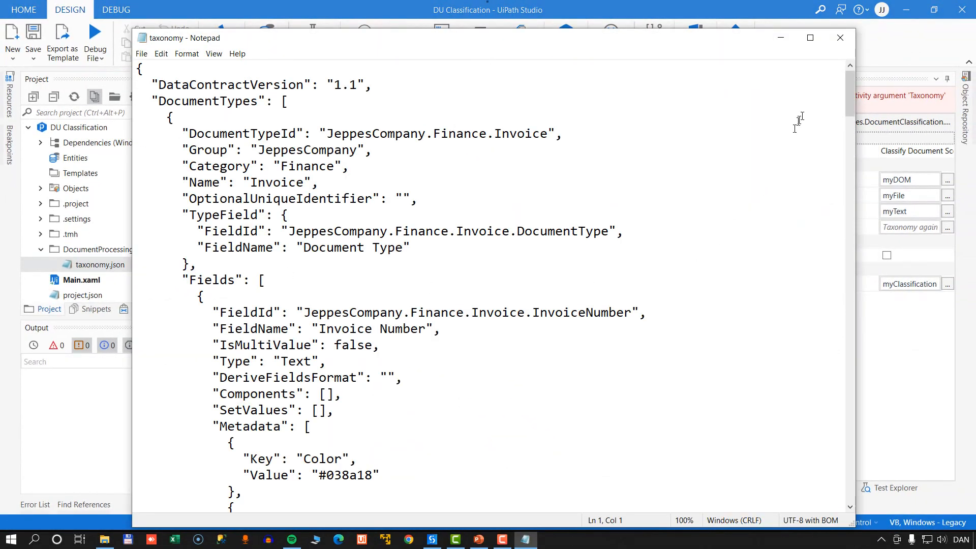
drag(849, 96, 846, 57)
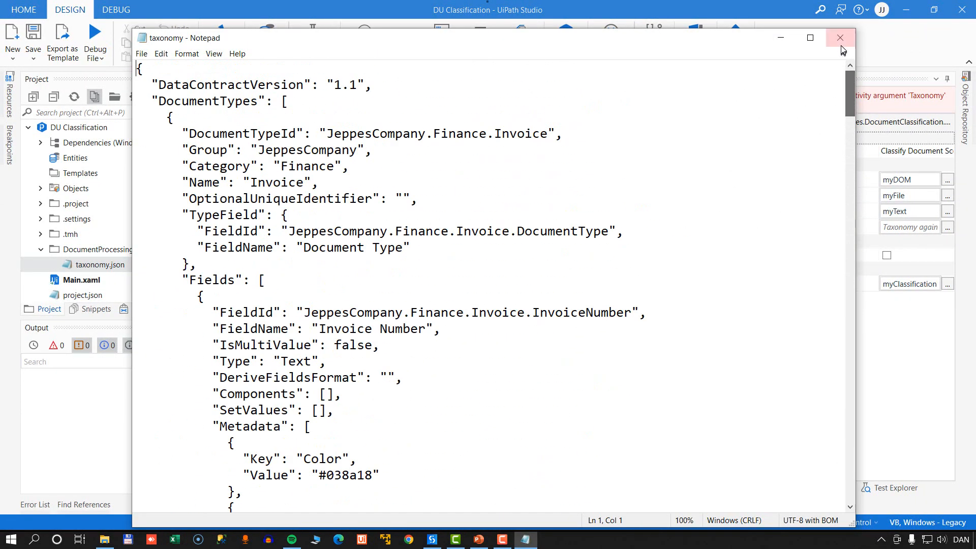
click(841, 37)
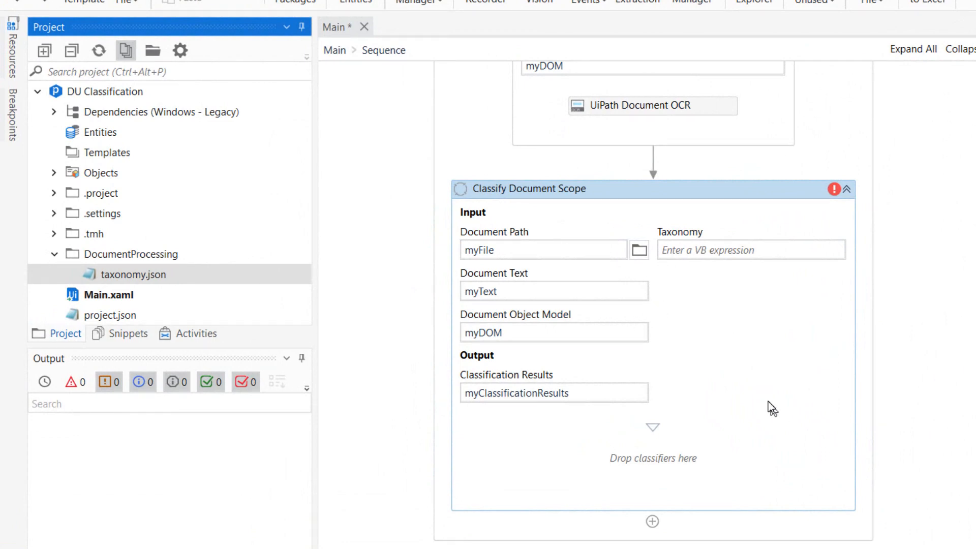
Find the Load Taxonomy activity by searching for "taxo" and insert it directly before the Classify Document Scope.
click(183, 338)
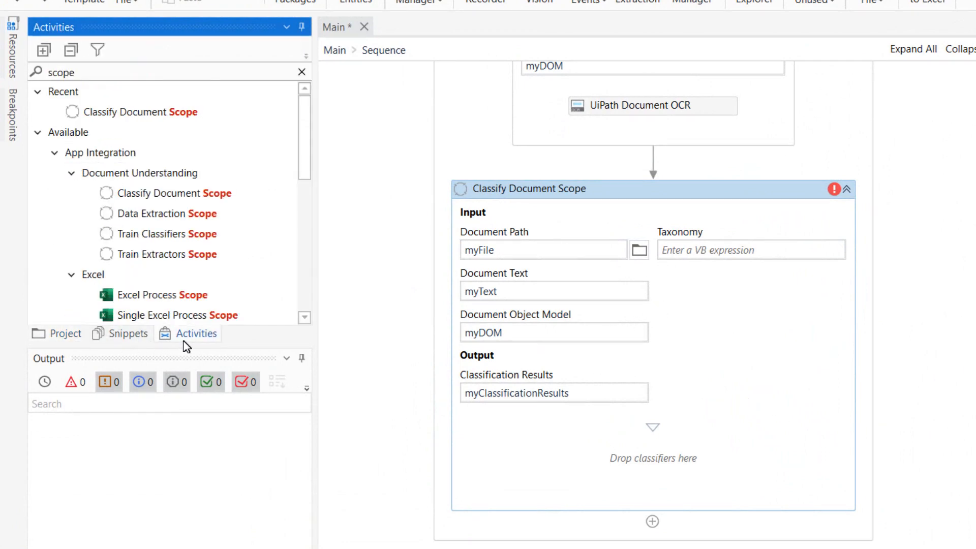
drag(110, 67, 44, 73)
text(taxo)
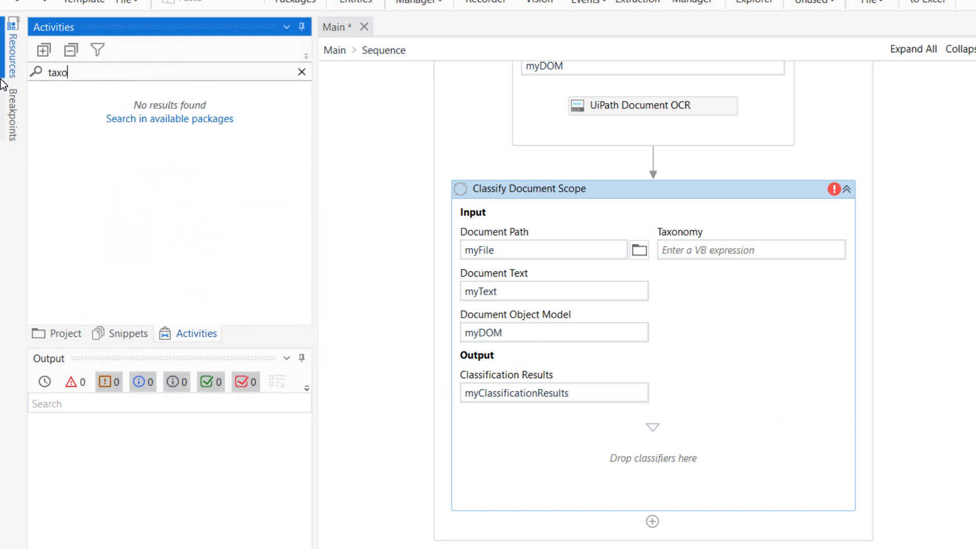
drag(122, 112, 656, 183)
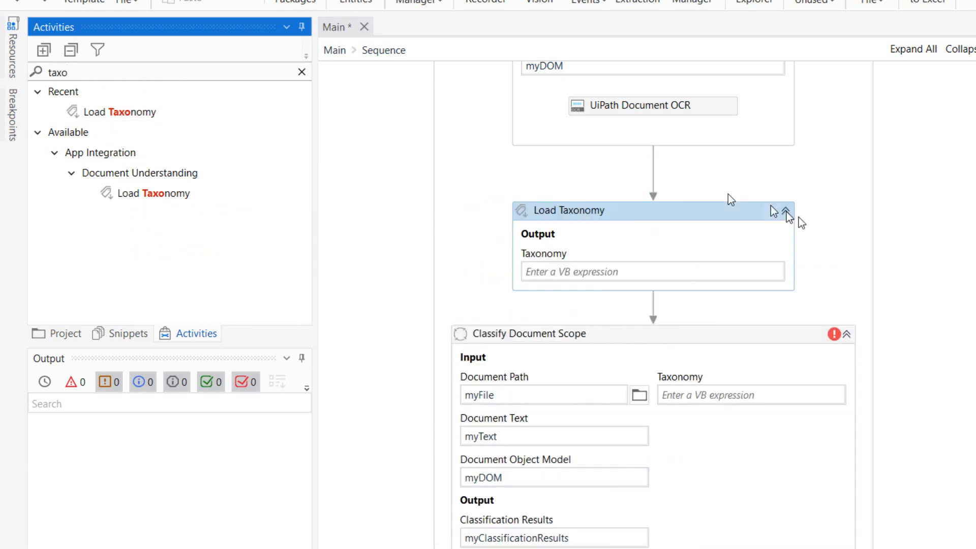
Create a variable named myTaxonomy as the Taxonomy output of the Load Taxonomy activity.
click(640, 248)
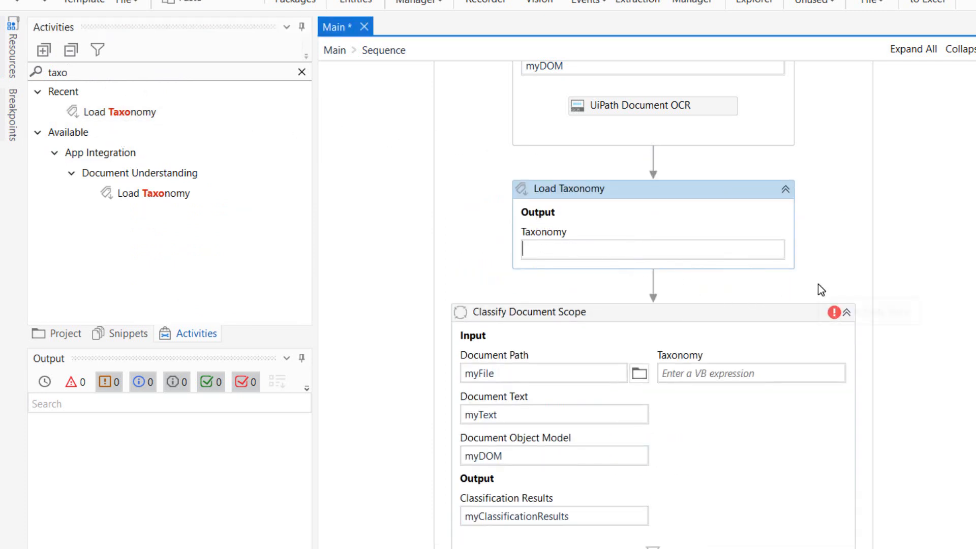
key(ctrl+k)
text(myTa)
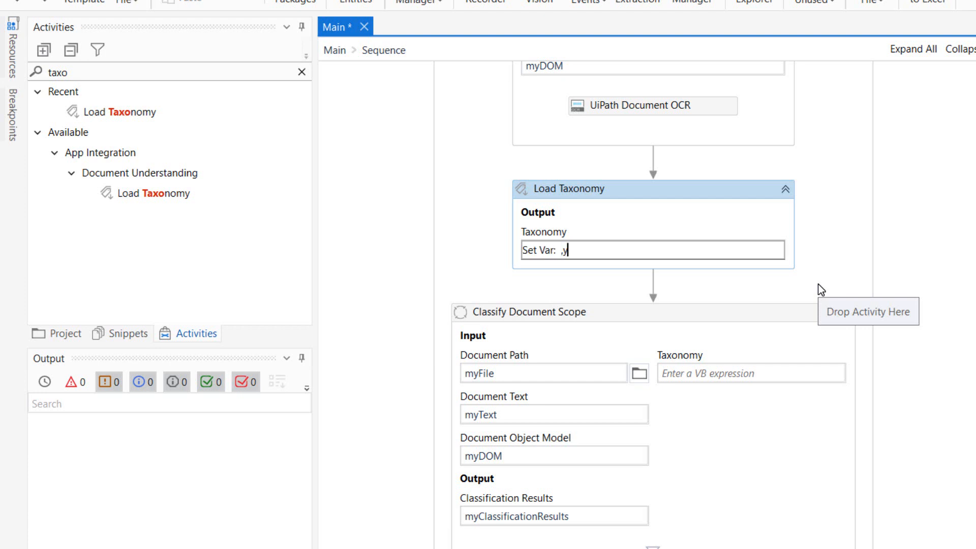
text(xonomy)
key(Return)
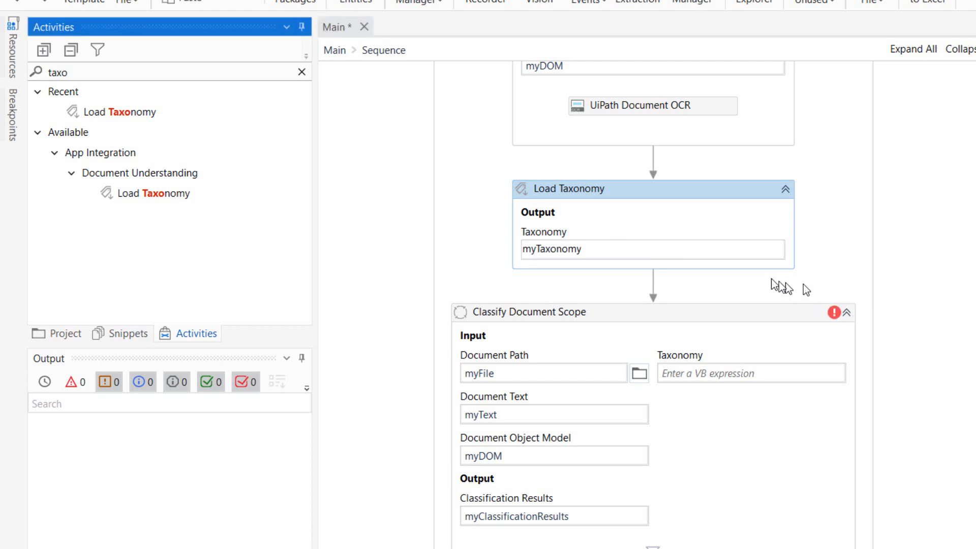
click(664, 208)
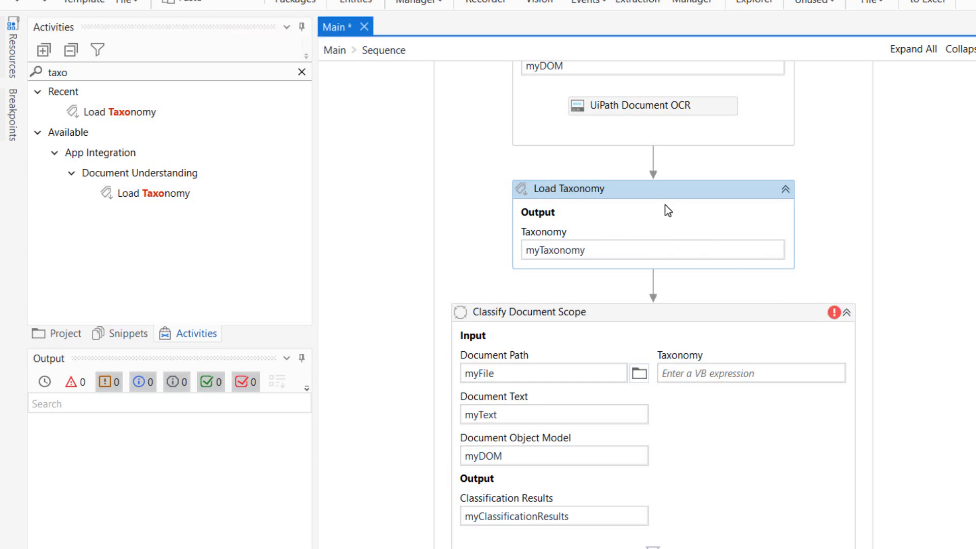
Set the Taxonomy input of the Classify Document Scope to myTaxonomy.
click(62, 334)
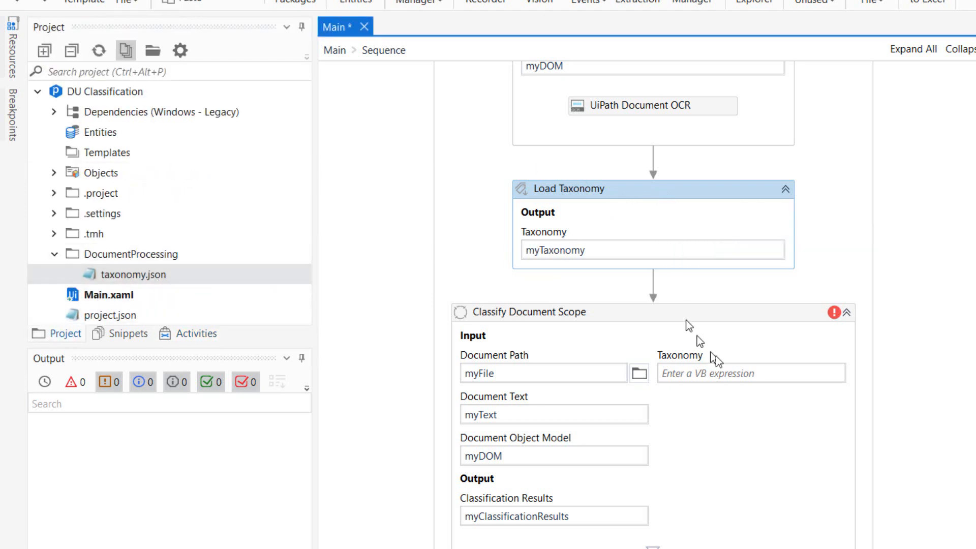
click(740, 373)
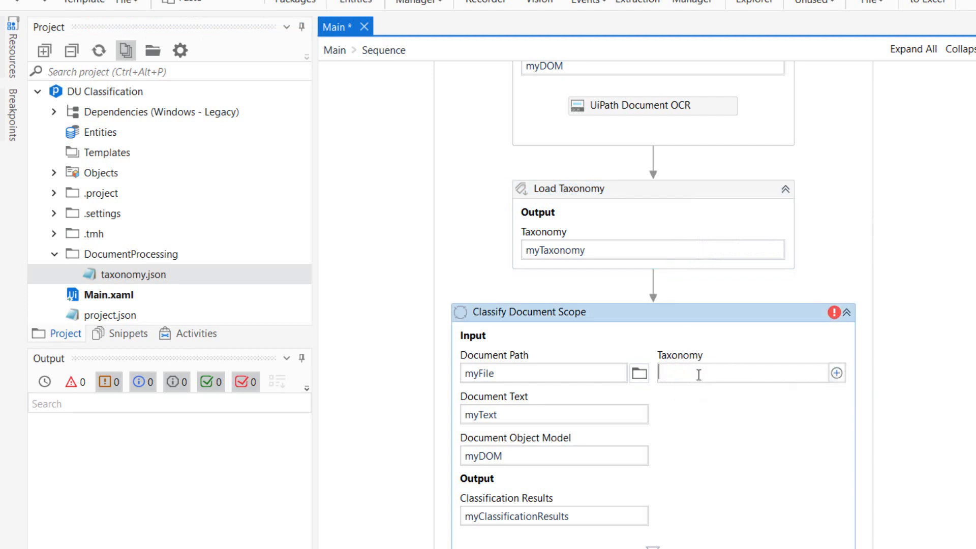
text(myTaxonomy)
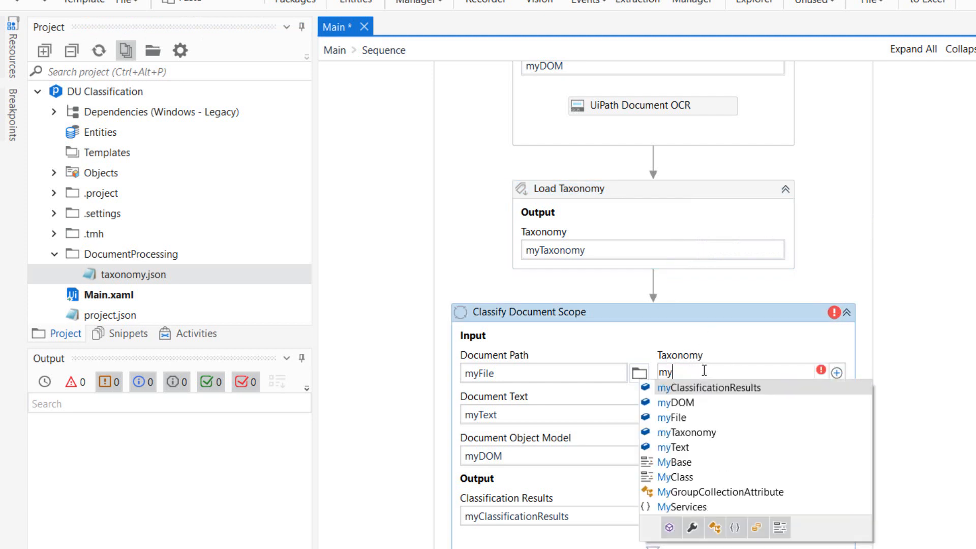
click(722, 414)
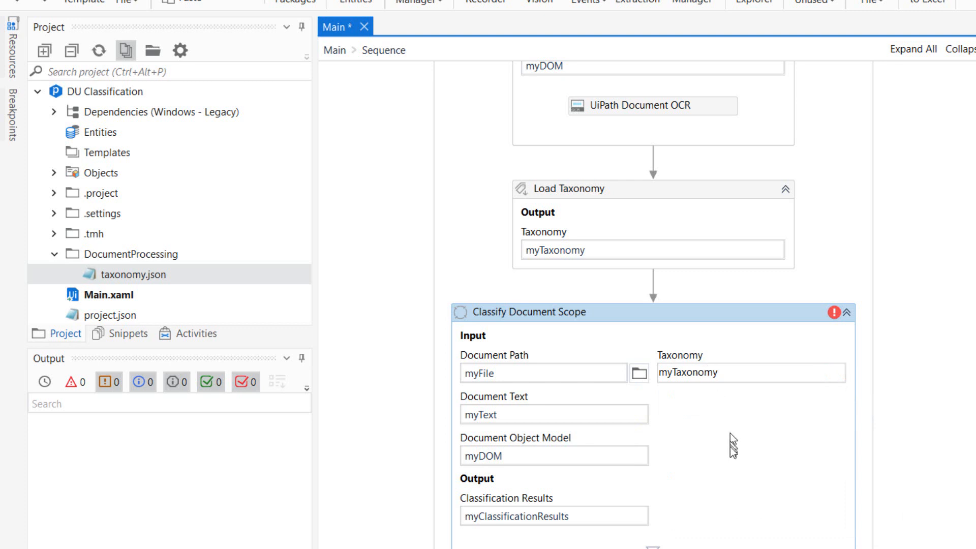
Find the Keyword Based Classifier activity by searching for "classifier" and place it in the Classify Document Scope's classifier area.
scroll(730, 447, down, 1)
mouse_move(834, 241)
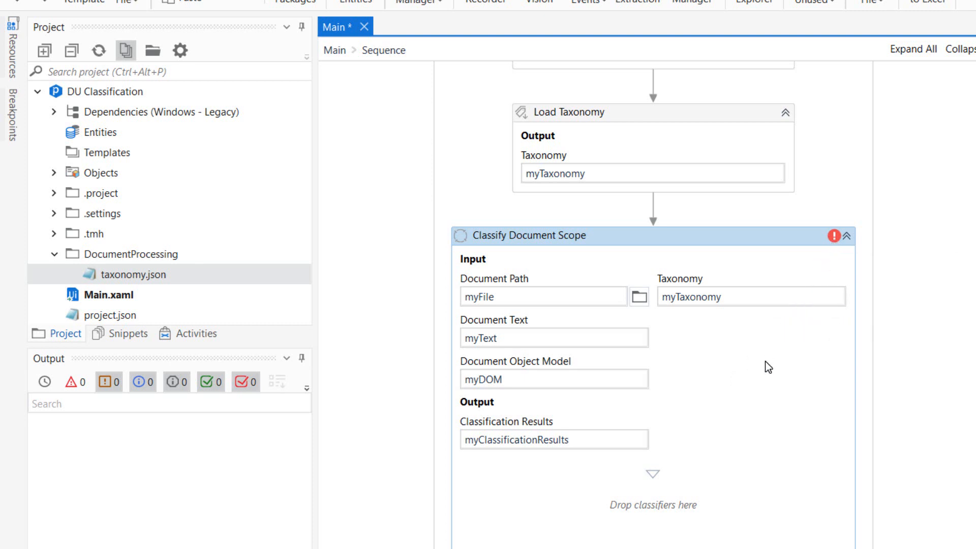
click(196, 333)
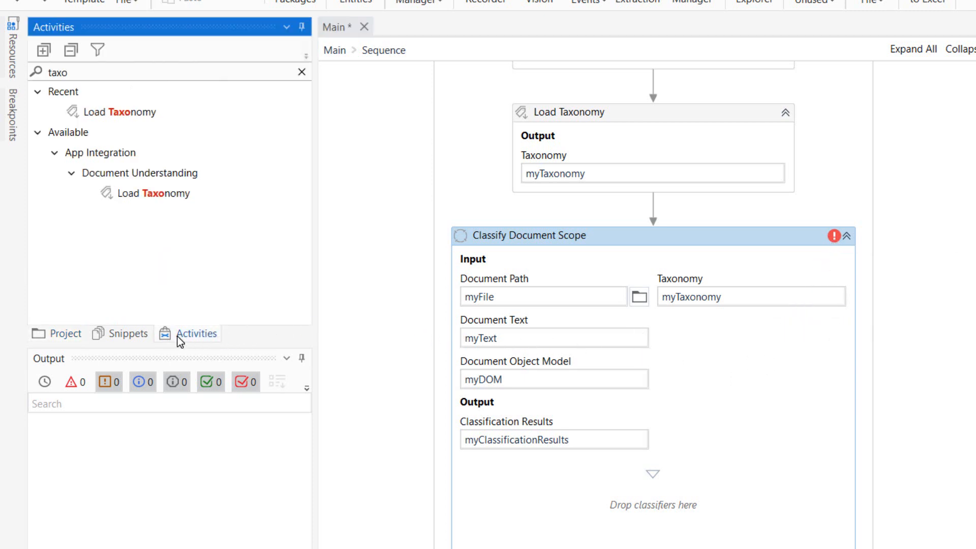
click(115, 77)
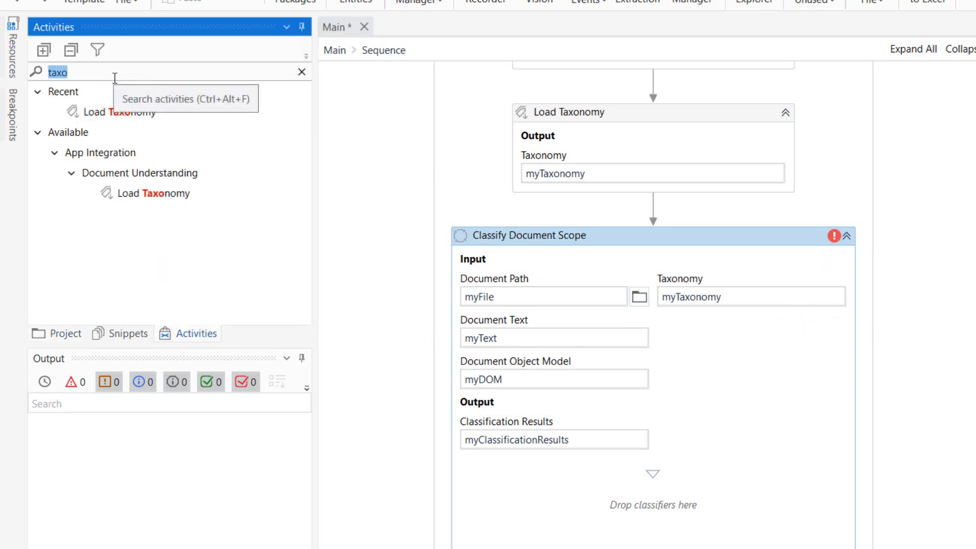
text(classifier)
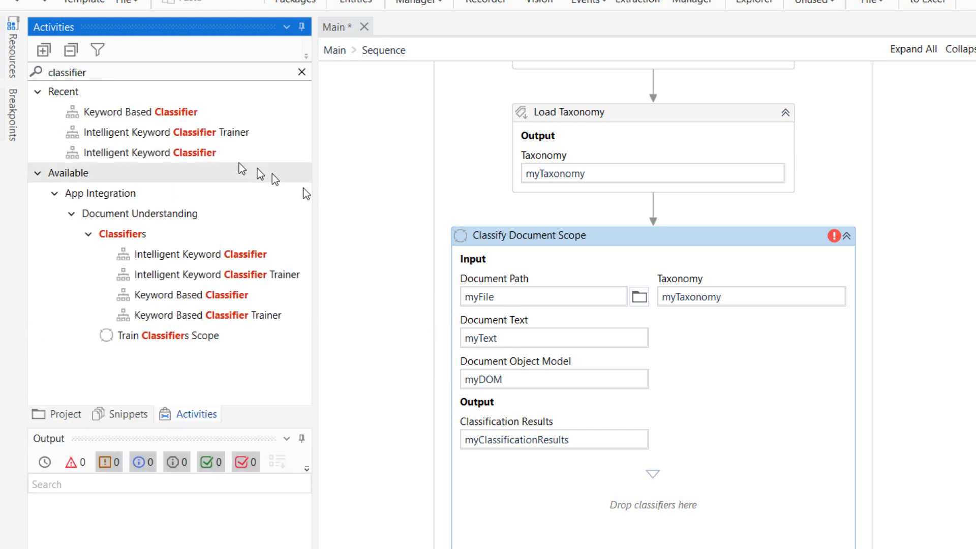
click(35, 93)
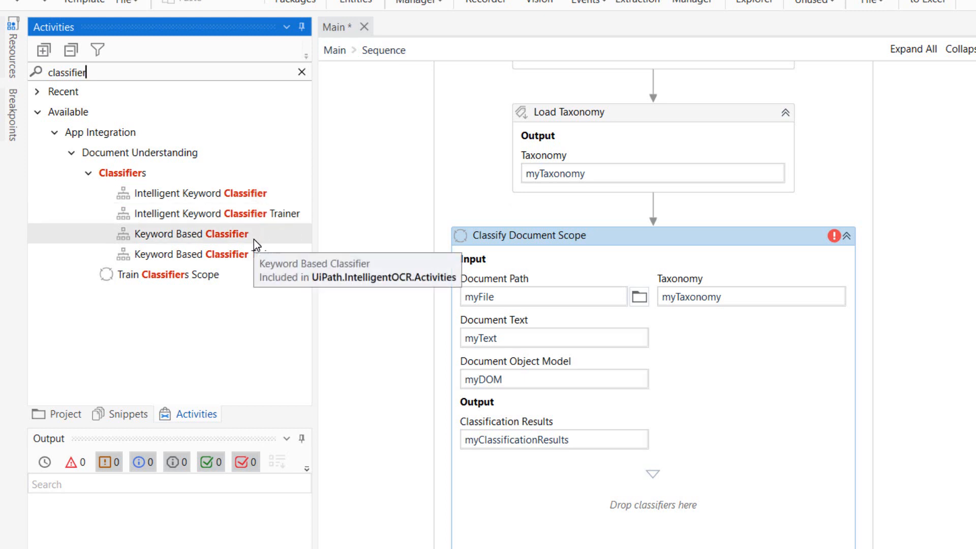
drag(254, 239, 658, 479)
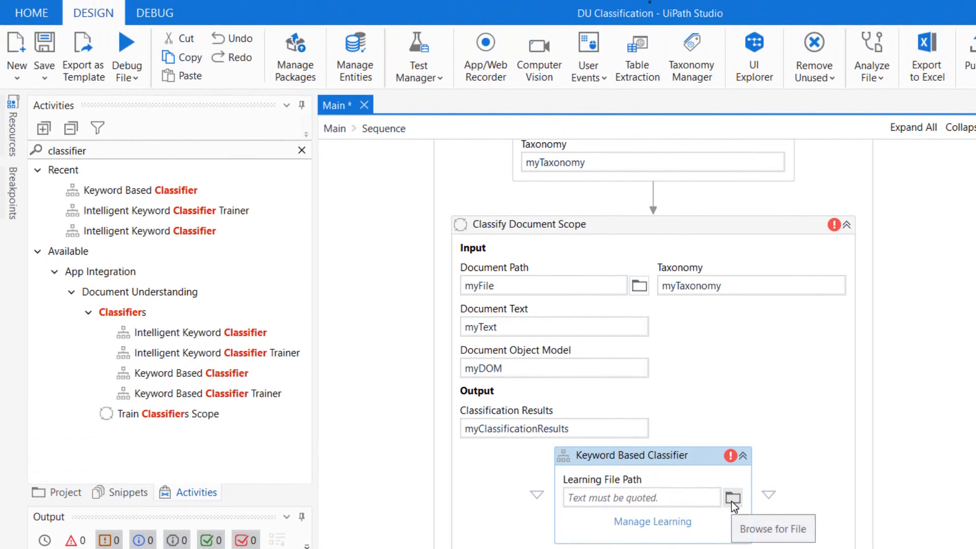
Set the Keyword Based Classifier's learning file path to a file named KeywordBasedClassifier in the DocumentProcessing folder.
click(731, 502)
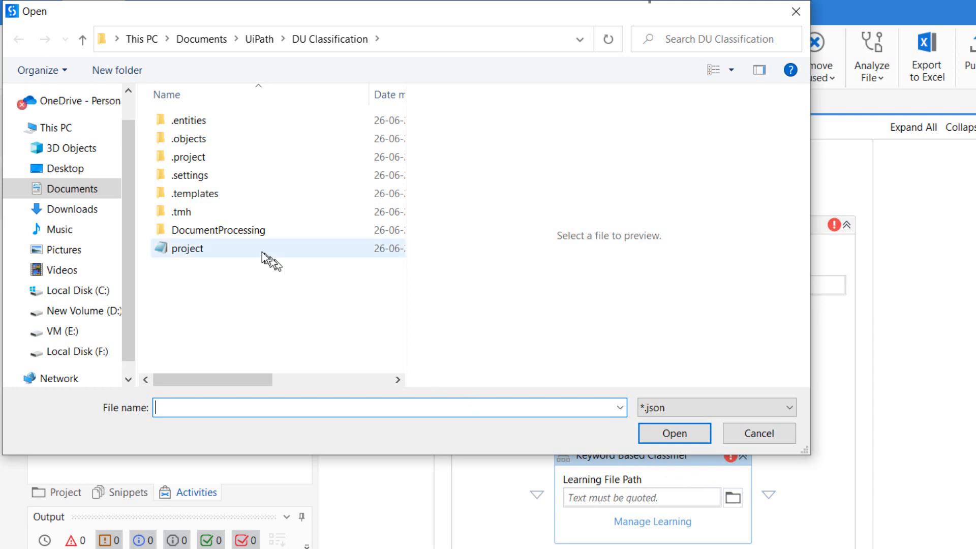
double_click(214, 230)
click(233, 410)
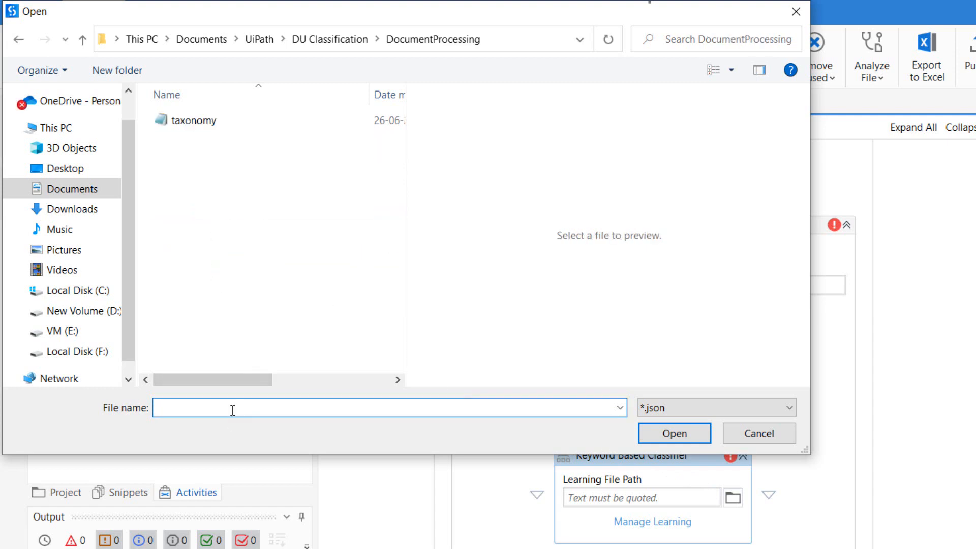
text(KeywordBasedCla)
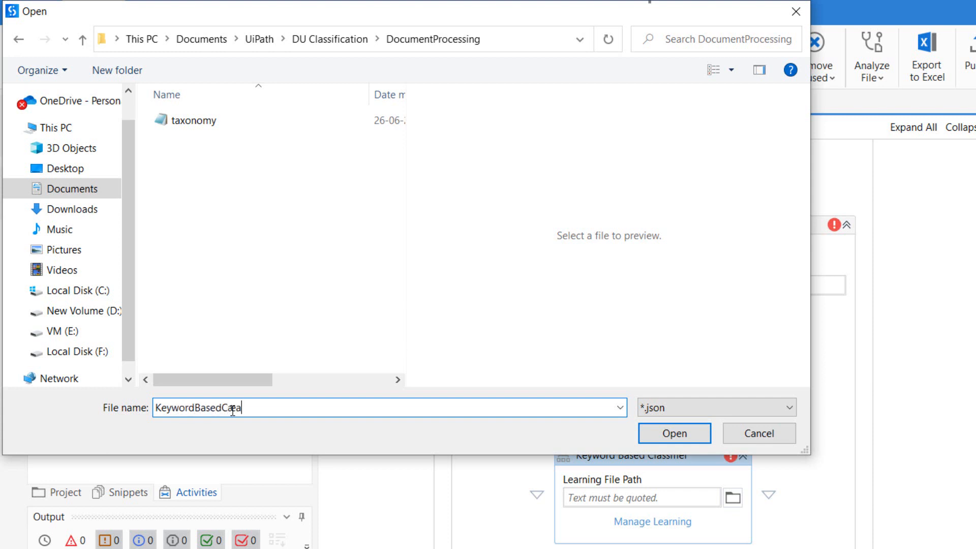
text(sssifier)
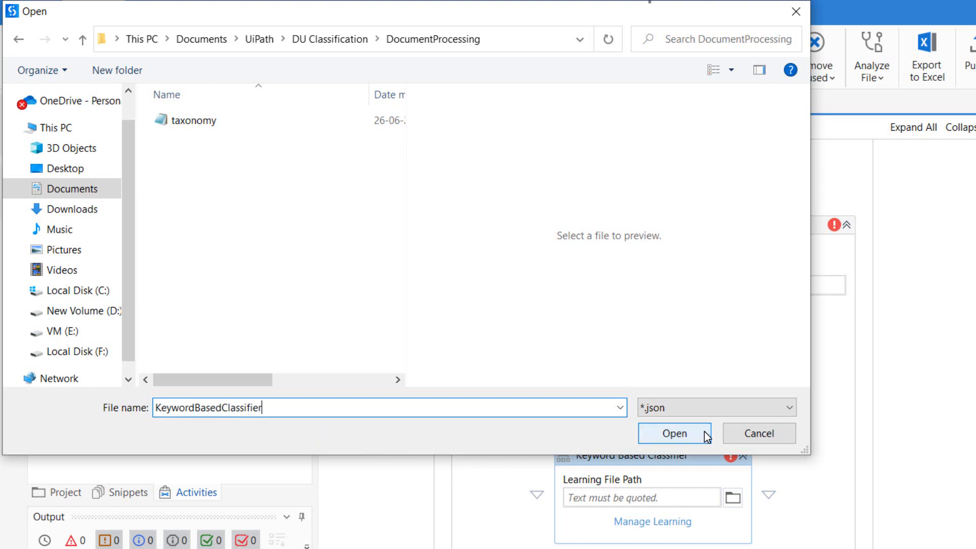
click(705, 432)
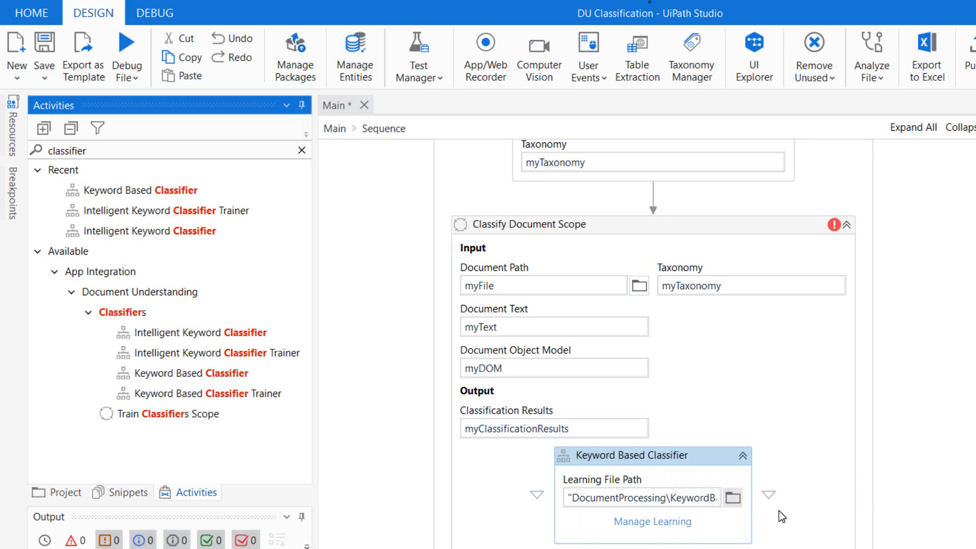
Add and save a keyword set for the Invoice document type with "invoice","date","tax","vendor","subtotal","total","price" in the classifier's learning settings.
click(672, 522)
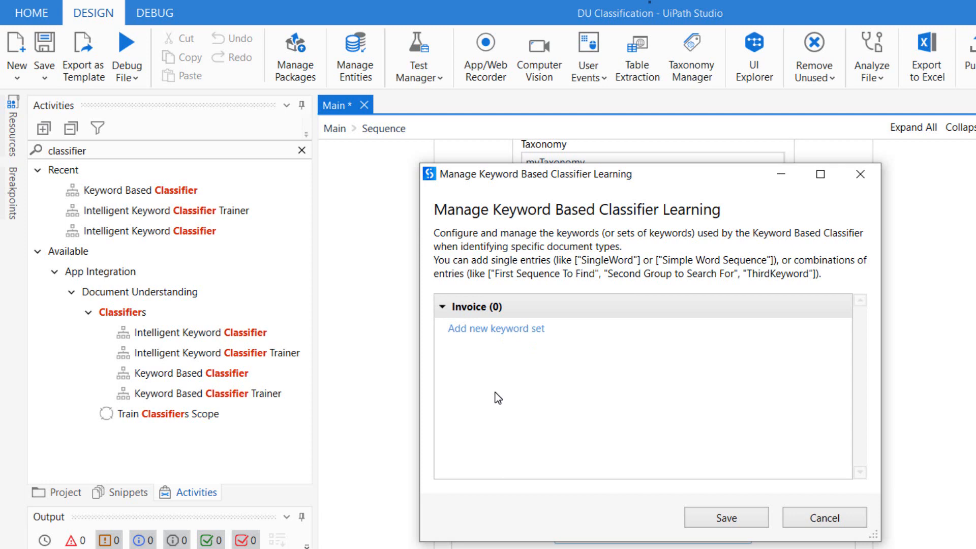
click(500, 329)
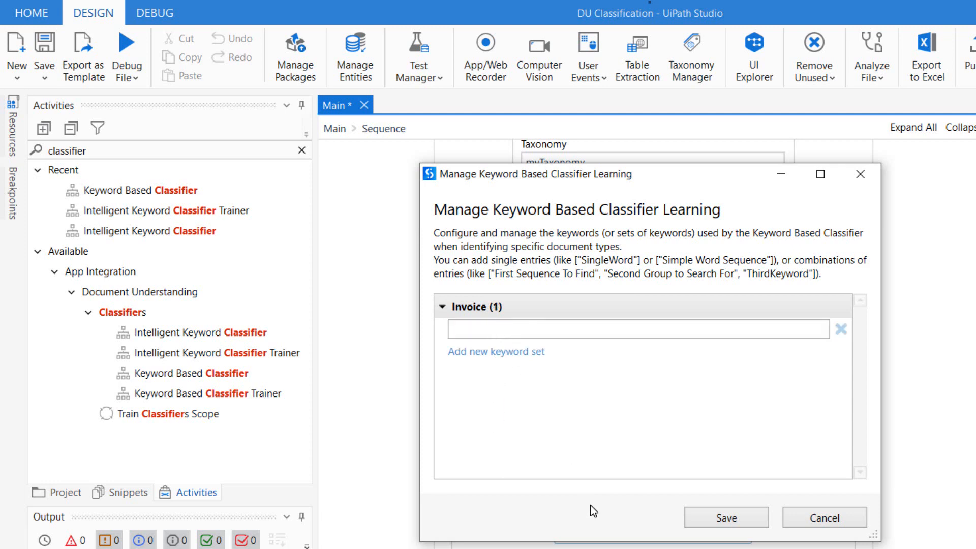
click(535, 333)
text("invoice","date","tax","vend)
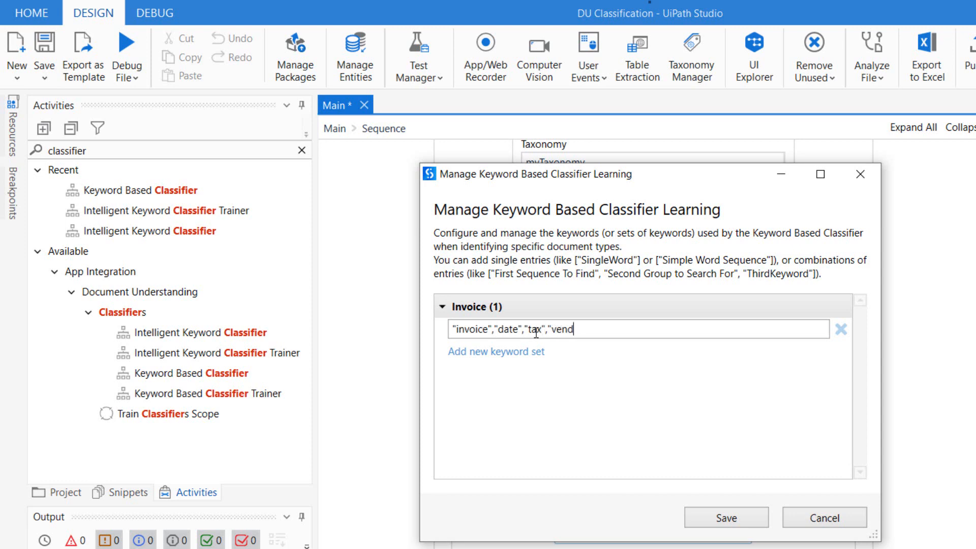
text(or","subtotal","total",pri)
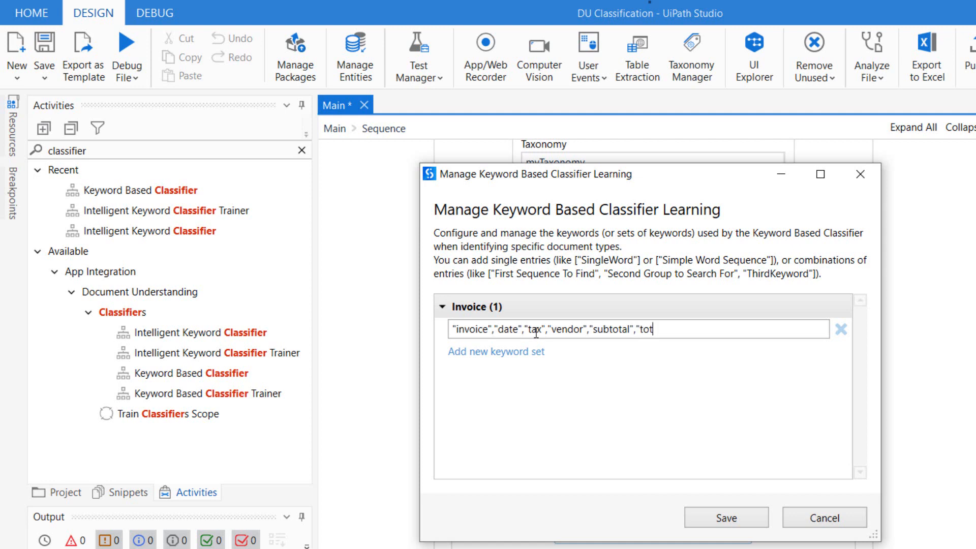
key(BackSpace)
key(BackSpace)
key(BackSpace)
text("price")
key(BackSpace)
click(728, 508)
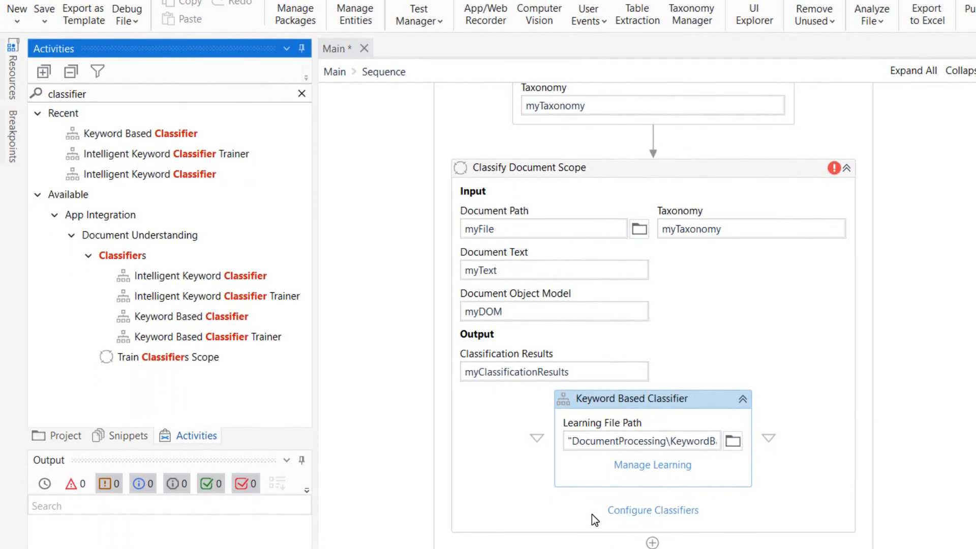
Enable the Keyword Based Classifier for the Invoice document type in the classifier configuration and save it.
click(665, 515)
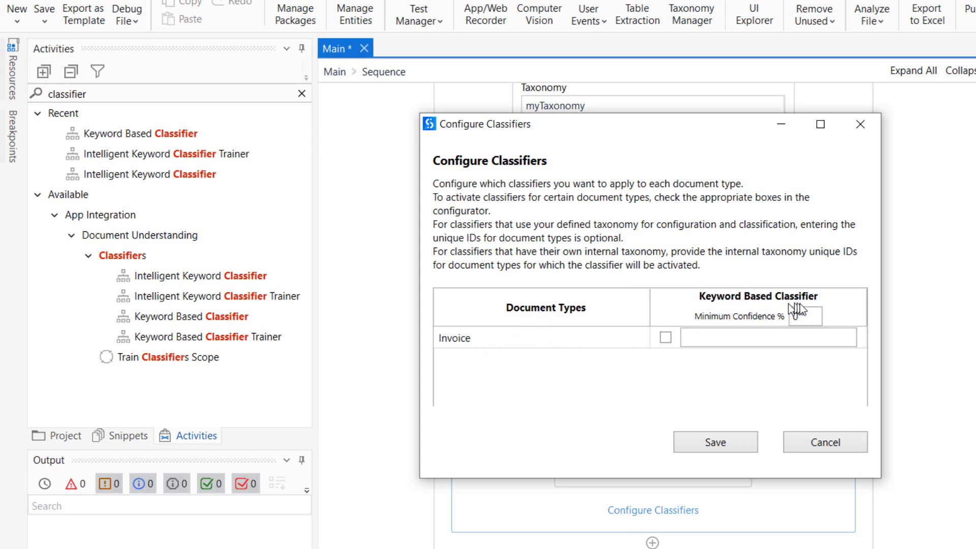
click(666, 338)
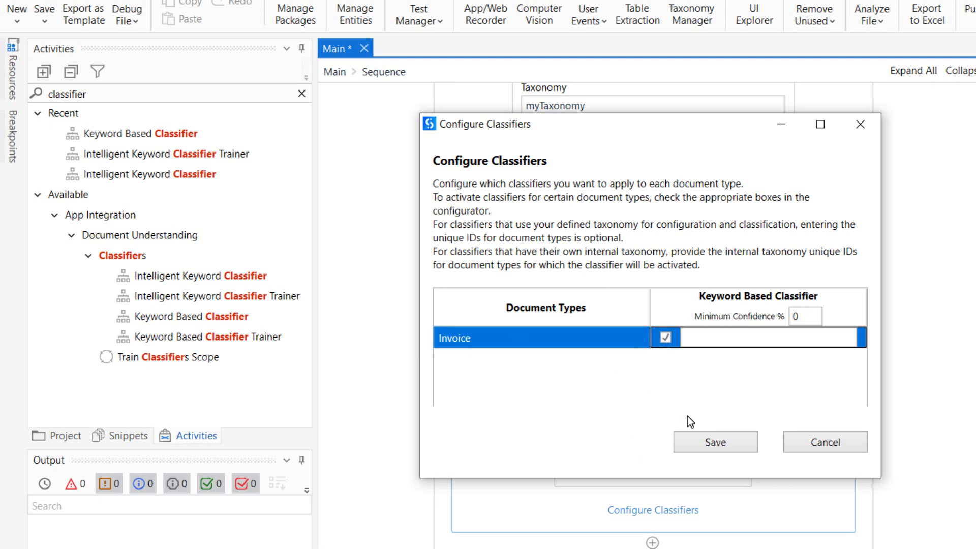
click(717, 443)
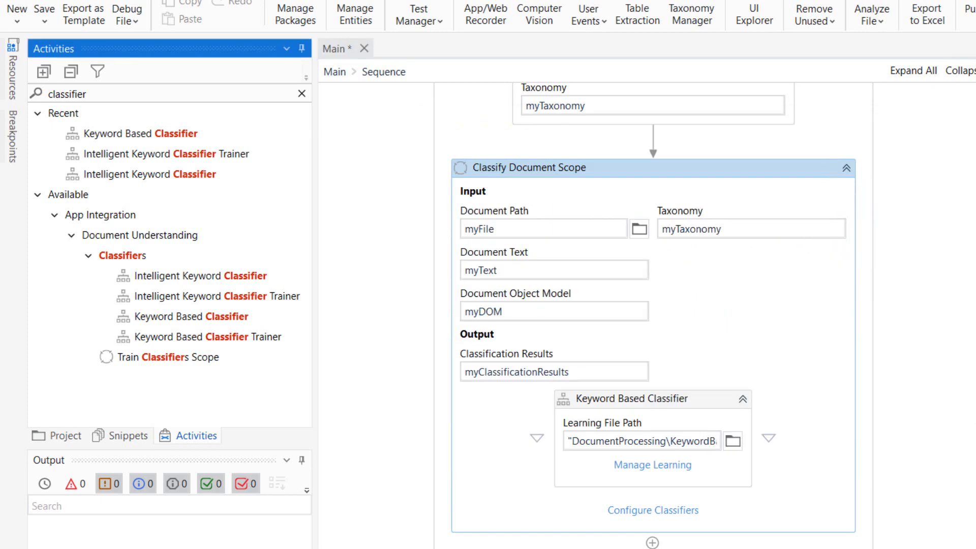
Review the workflow's activities from Browse for file through Digitize Document and Load Taxonomy to the Classify Document Scope.
scroll(968, 172, up, 10)
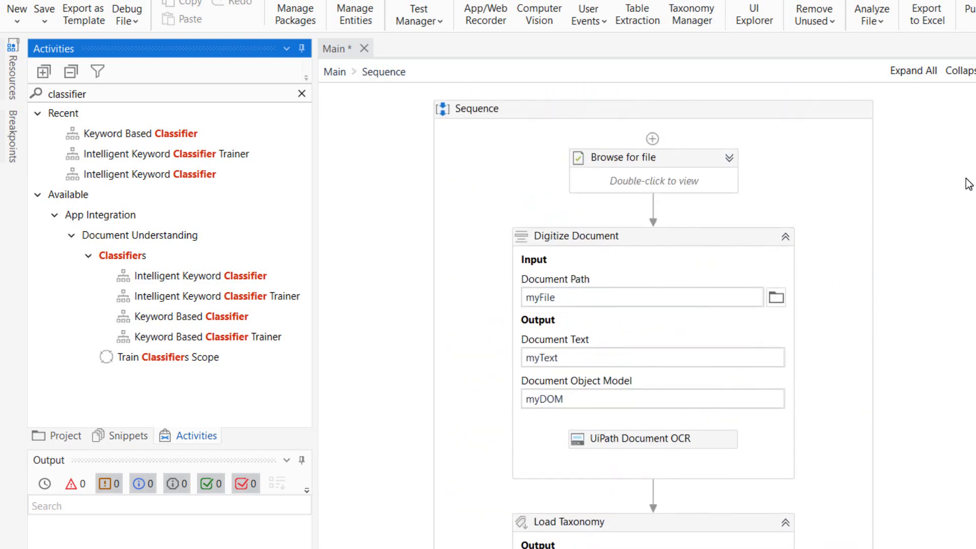
click(657, 161)
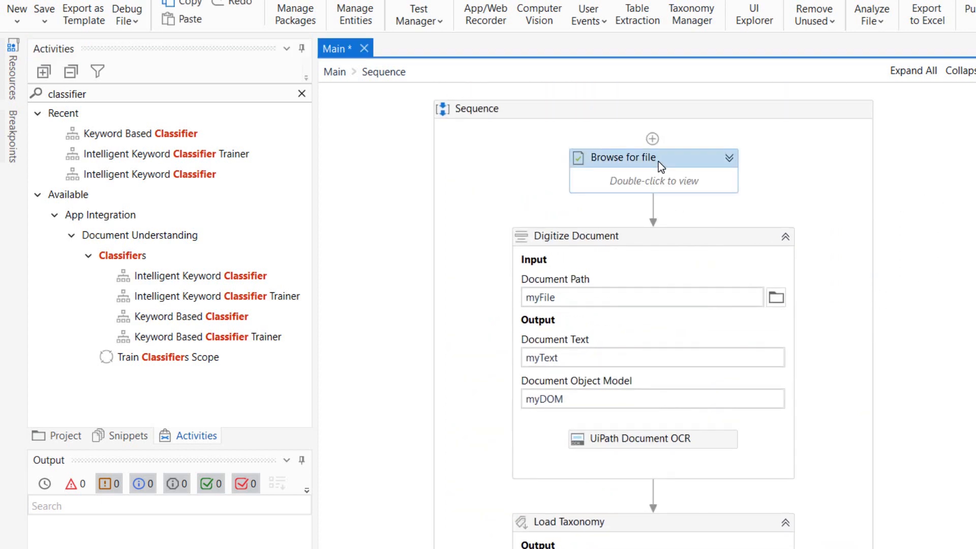
click(641, 252)
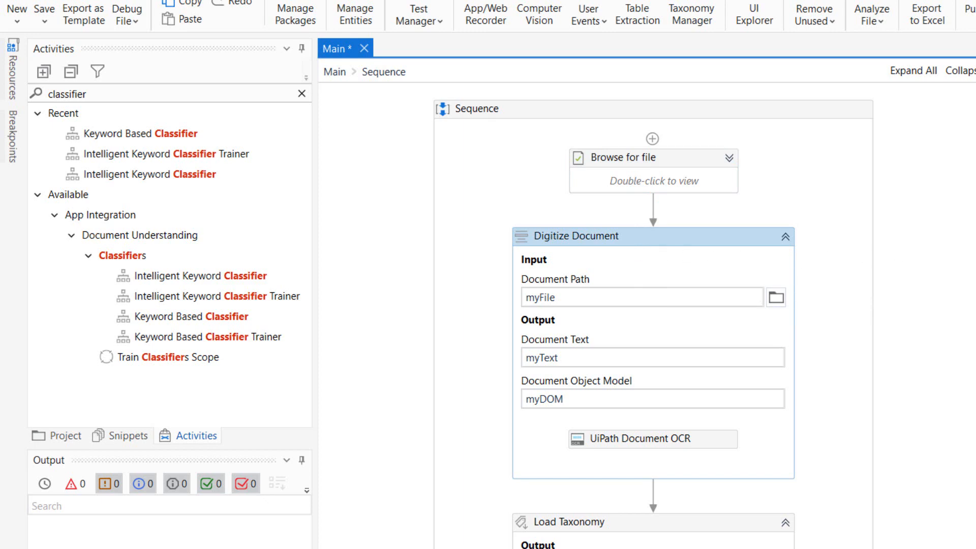
scroll(639, 248, down, 5)
scroll(653, 315, down, 1)
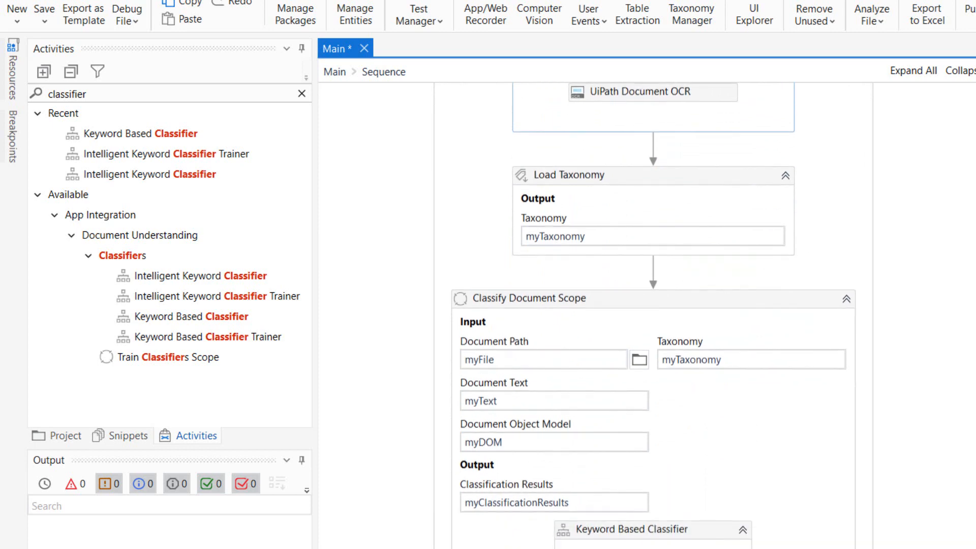
click(594, 176)
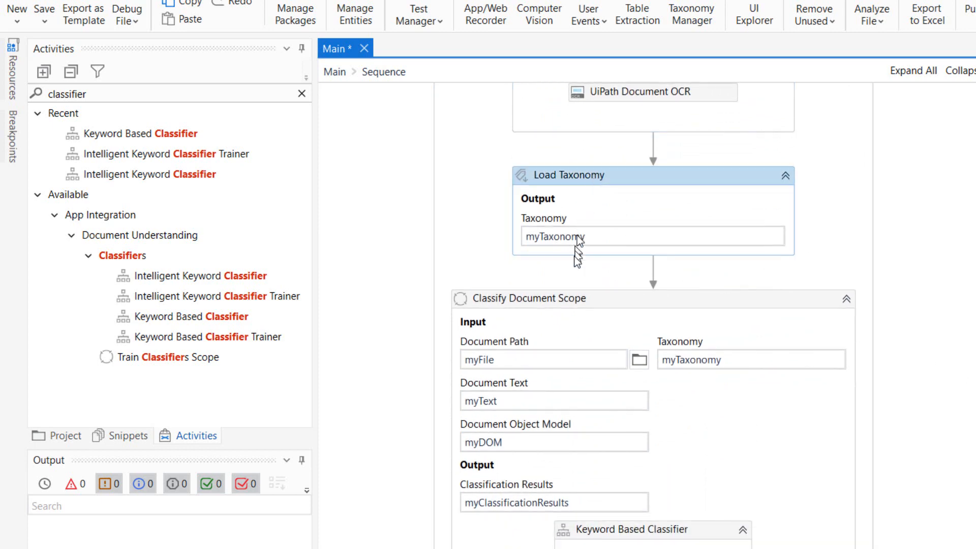
click(584, 299)
scroll(589, 246, down, 2)
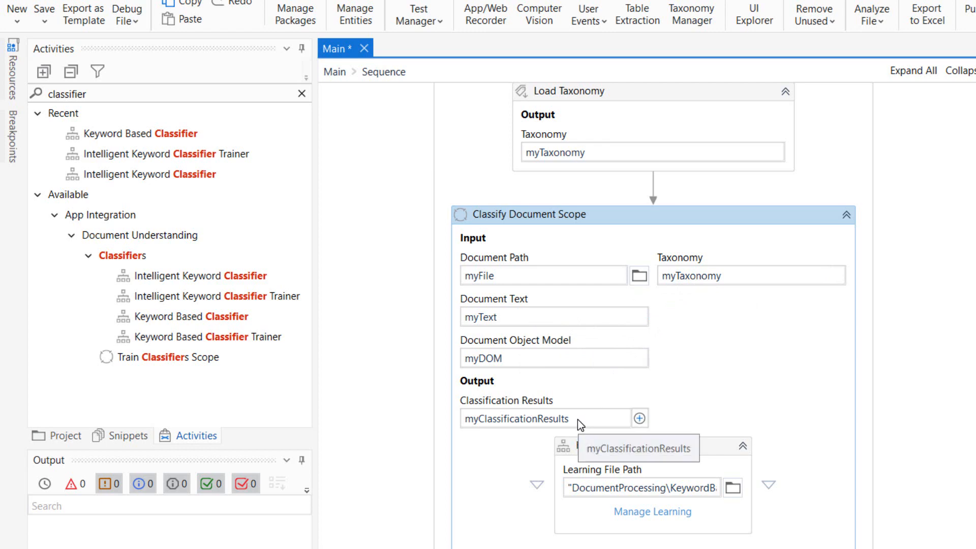
scroll(820, 386, down, 1)
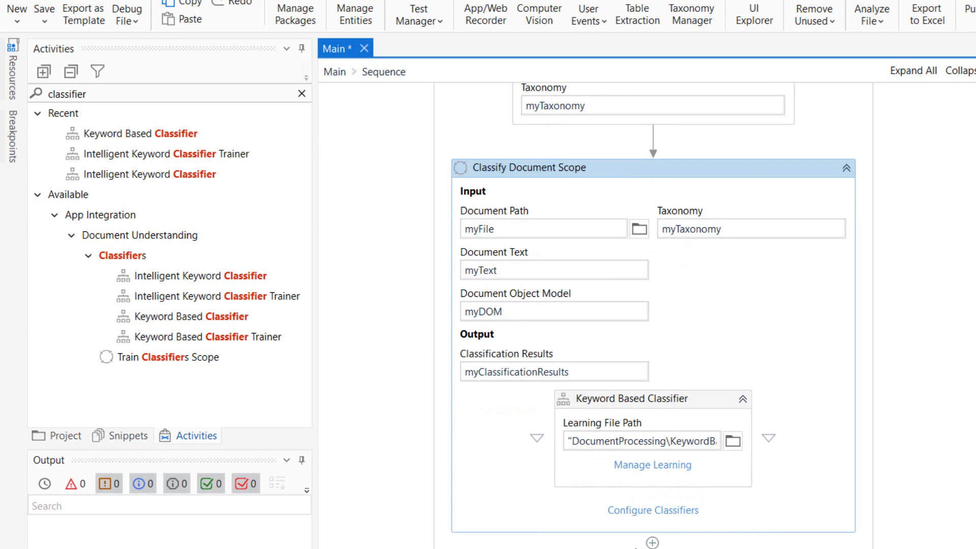
Find the Message Box activity by searching for "message" and insert it directly after the Classify Document Scope.
click(122, 93)
double_click(51, 93)
text(messagebo)
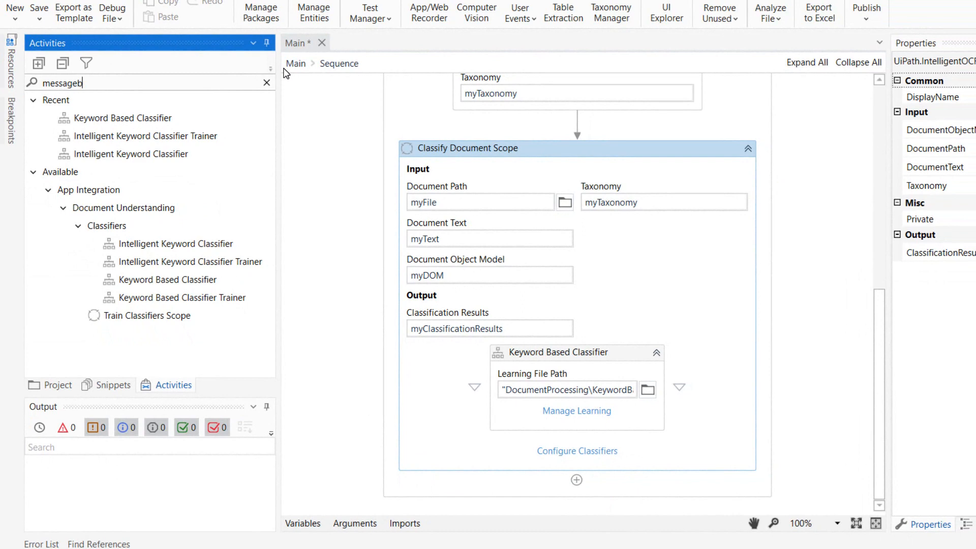
key(BackSpace)
drag(161, 107, 579, 462)
Set the Message Box text to "Classification: " + myClassificationResults(0).DocumentTypeId.ToString.
click(556, 499)
text("C)
text(on)
key(BackSpace)
key(BackSpace)
key(BackSpace)
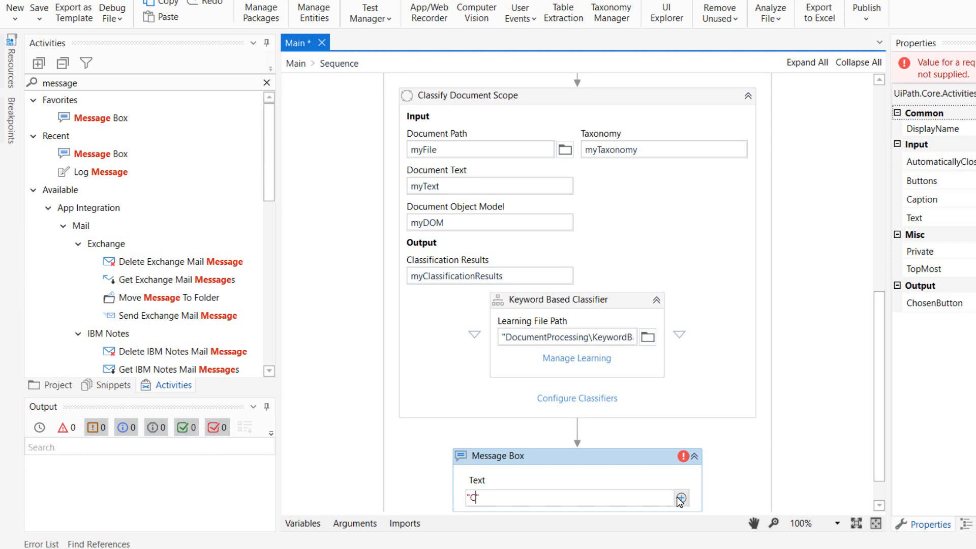
text(Classification: " +)
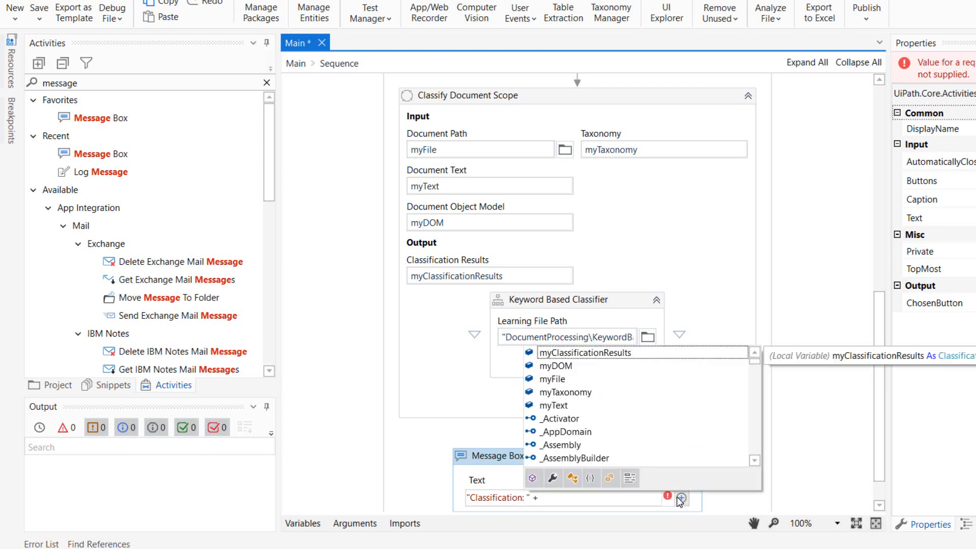
text( my)
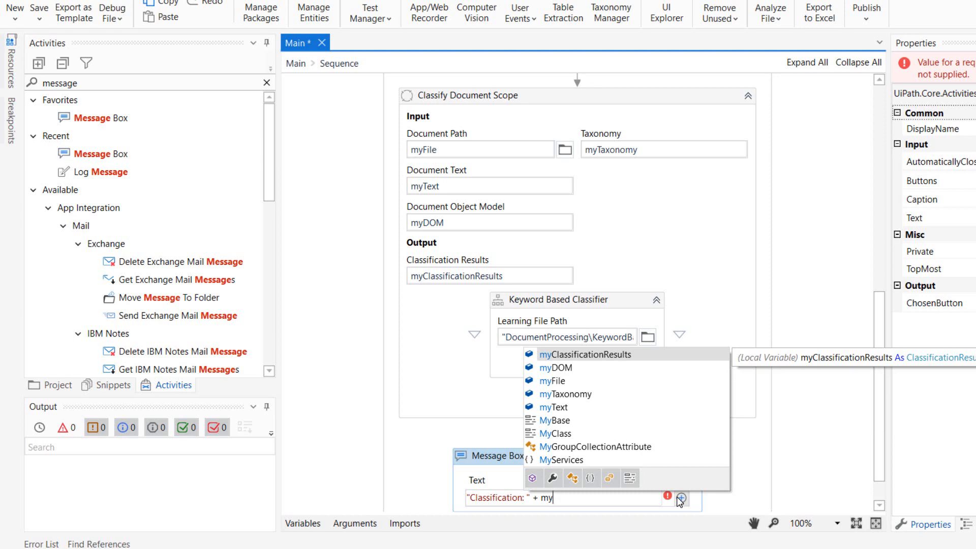
text(ClassificationResults(0)
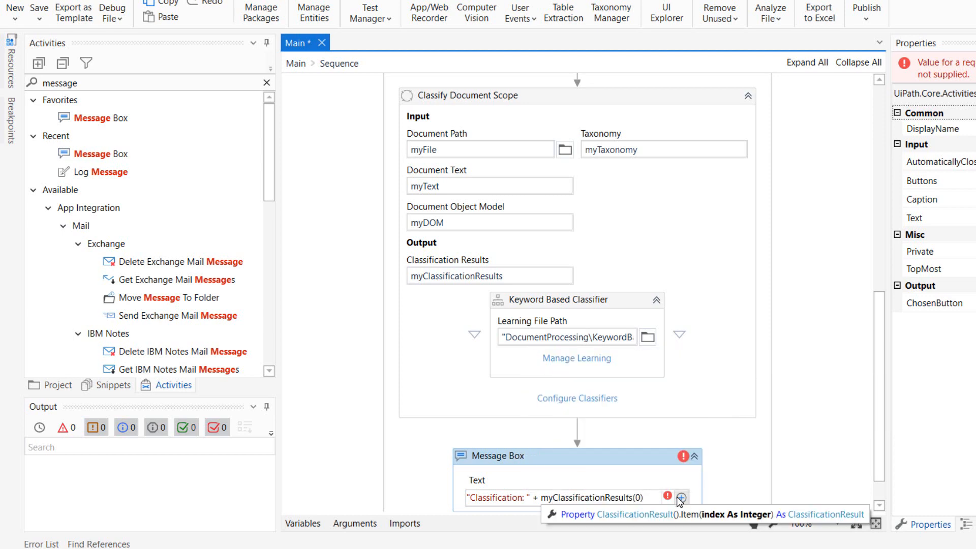
key(Right)
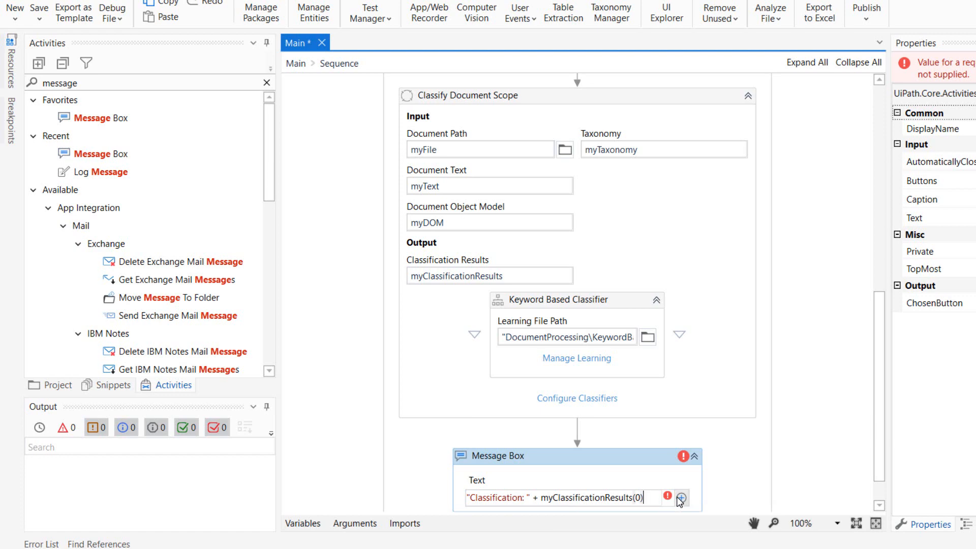
text(.)
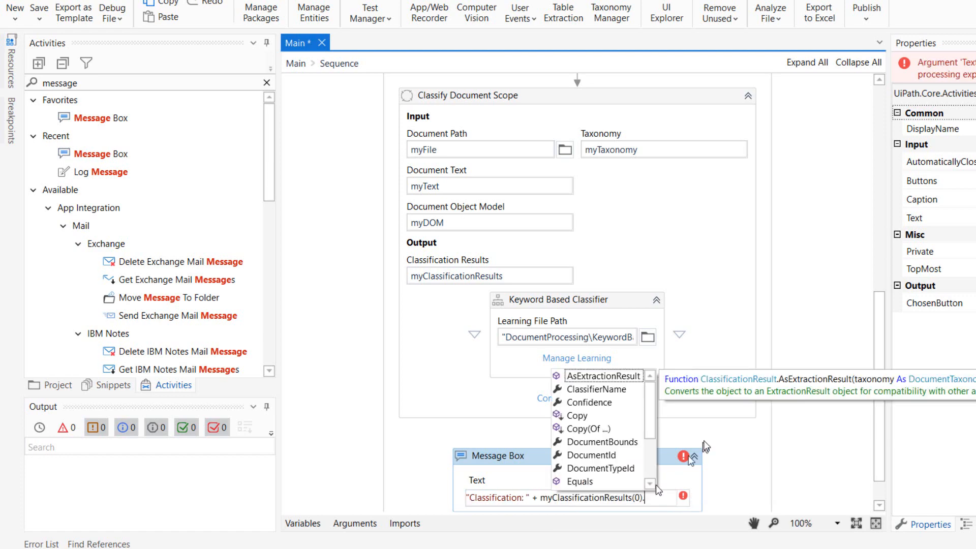
double_click(601, 469)
text(.)
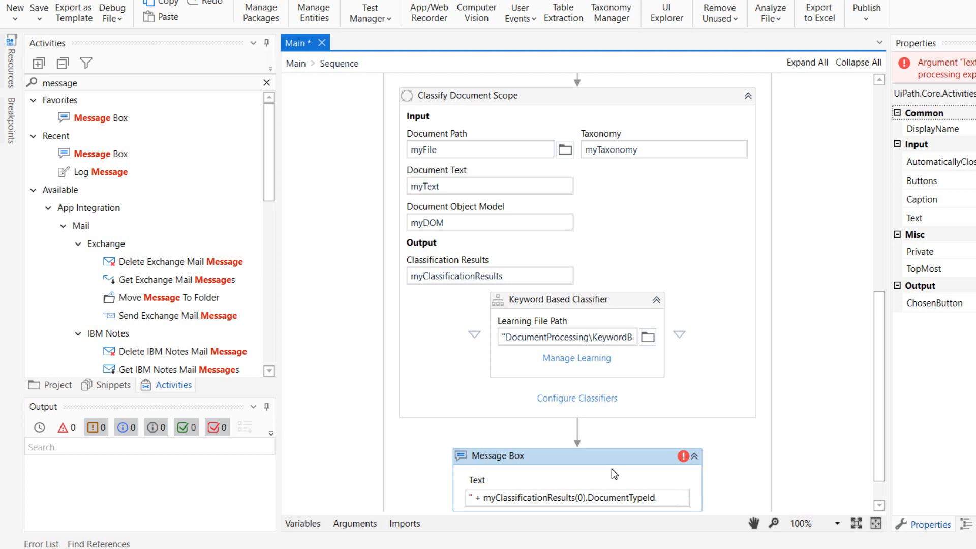
text(ToString)
key(Tab)
key(Tab)
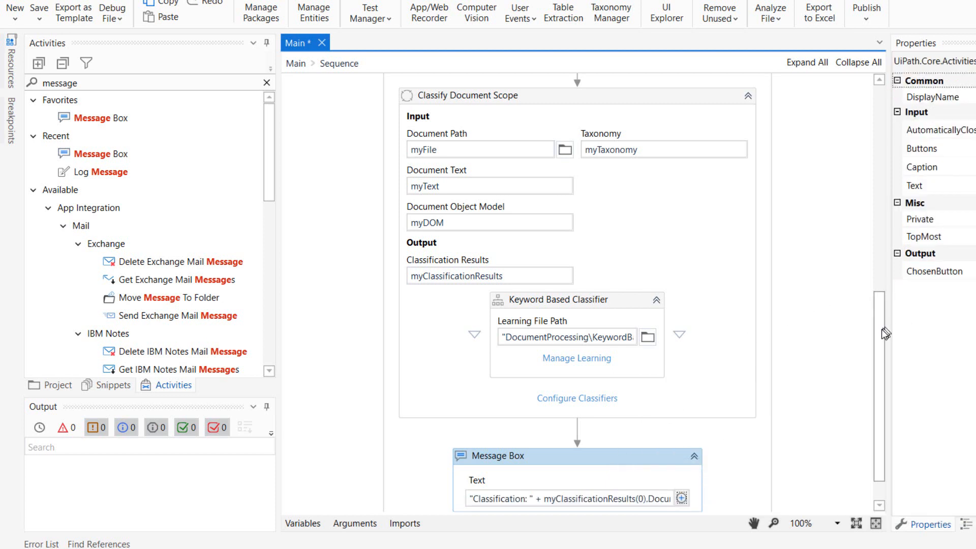
Switch to File Explorer and examine the PDF files in the Invoices folder, including the What is RPA document.
scroll(879, 358, down, 2)
drag(879, 358, 889, 117)
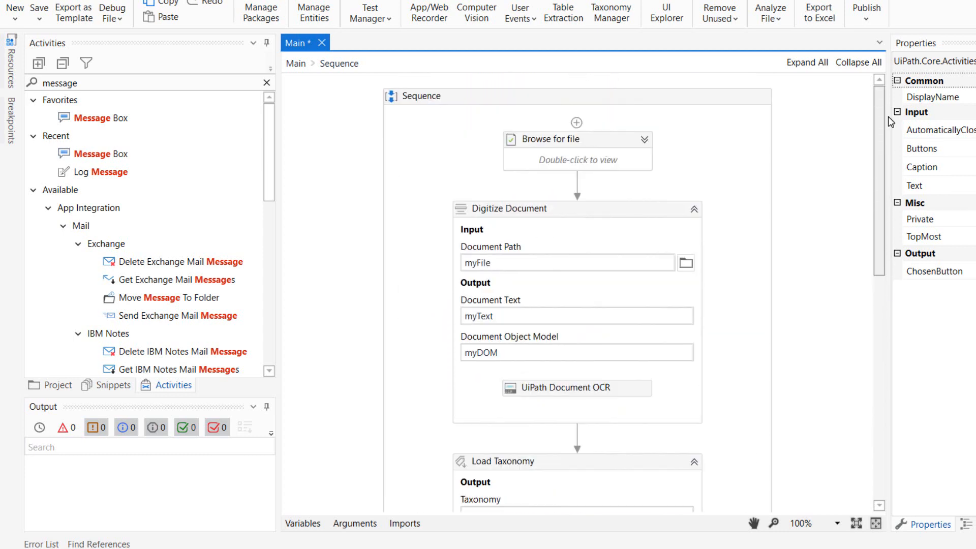
click(113, 548)
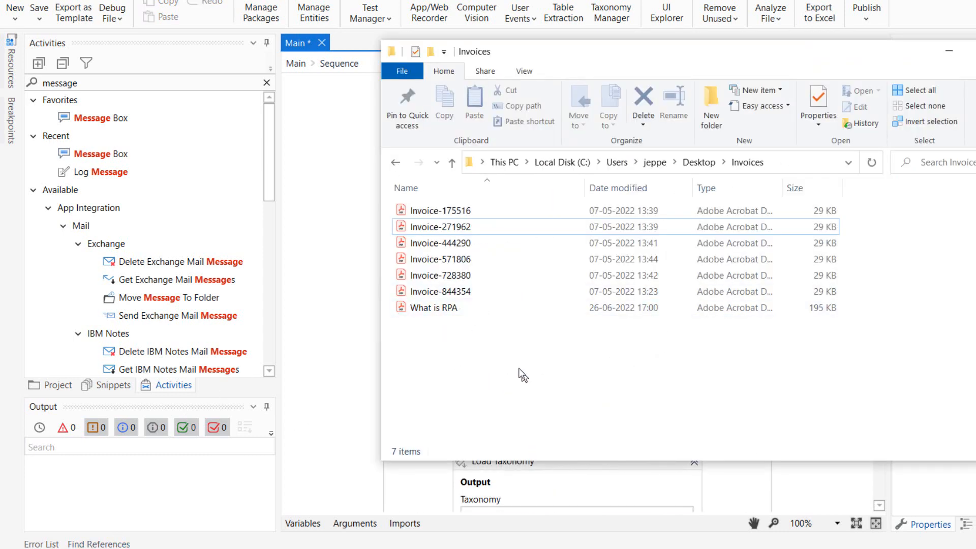
click(447, 225)
click(442, 261)
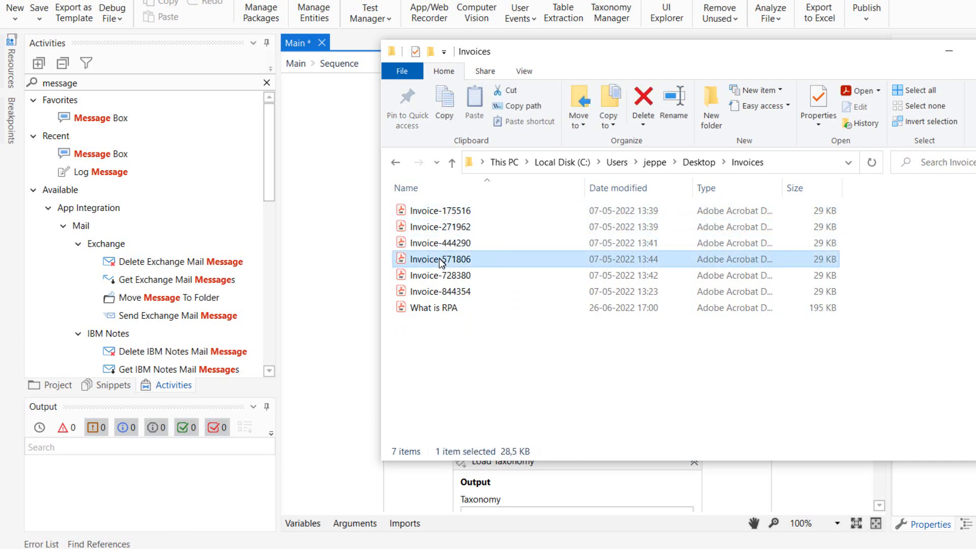
click(435, 307)
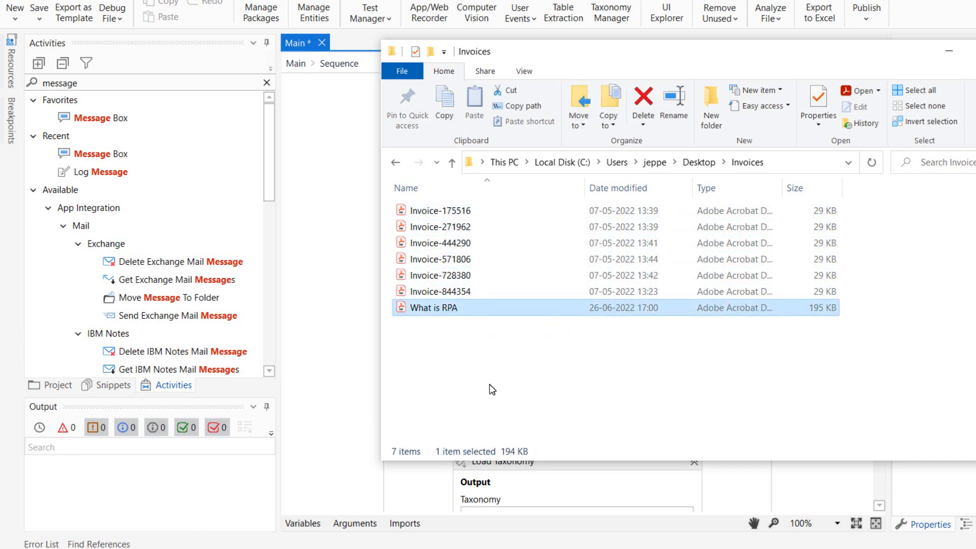
click(454, 337)
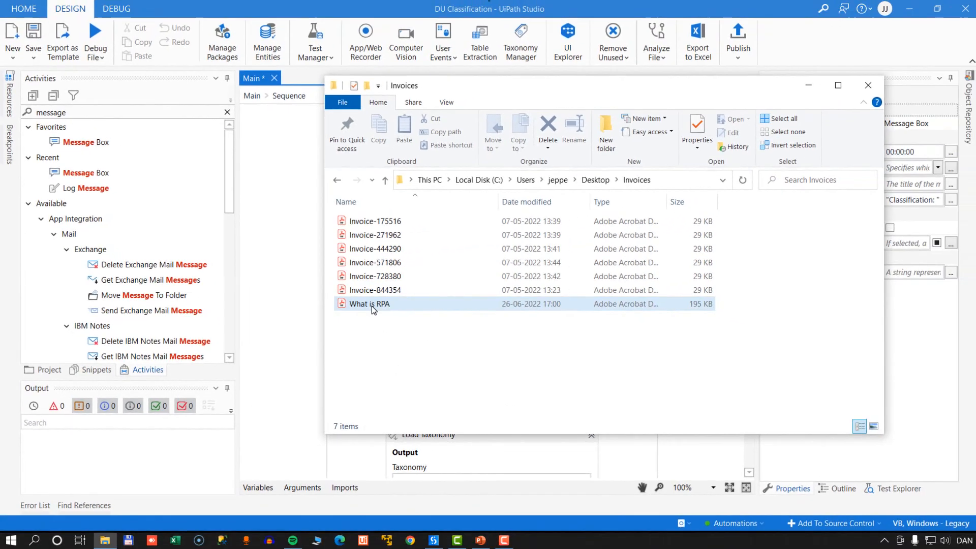
click(437, 308)
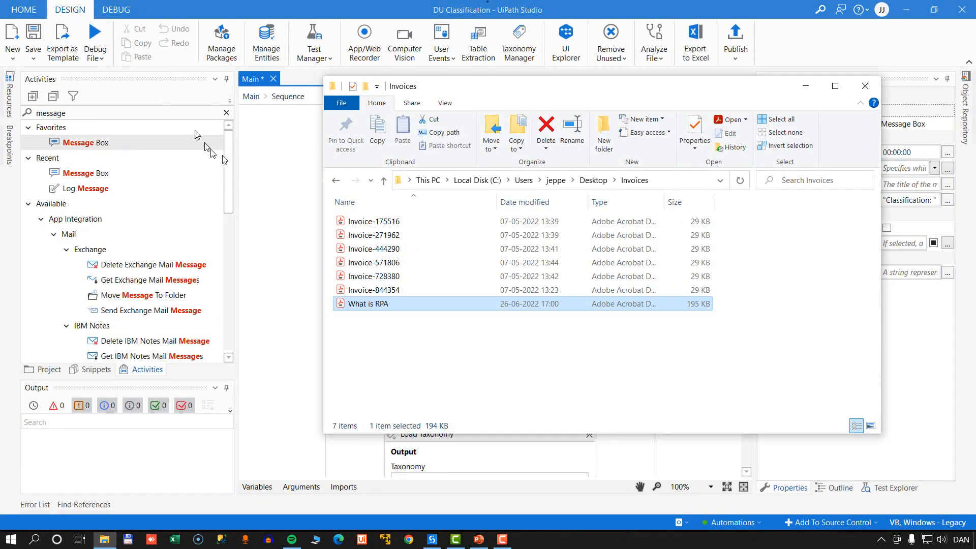
Debug the workflow and choose What is RPA from the Desktop's Invoices folder as the input file.
click(291, 181)
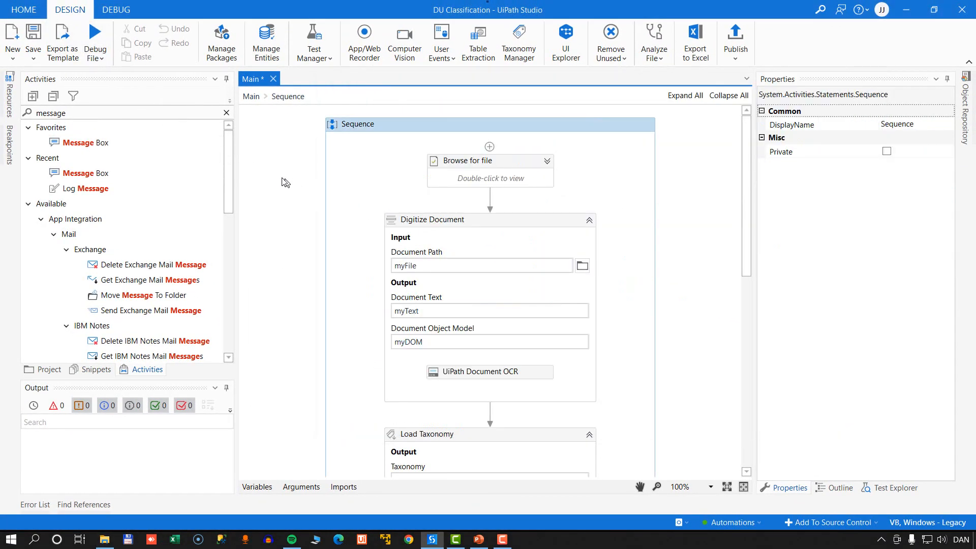
click(92, 36)
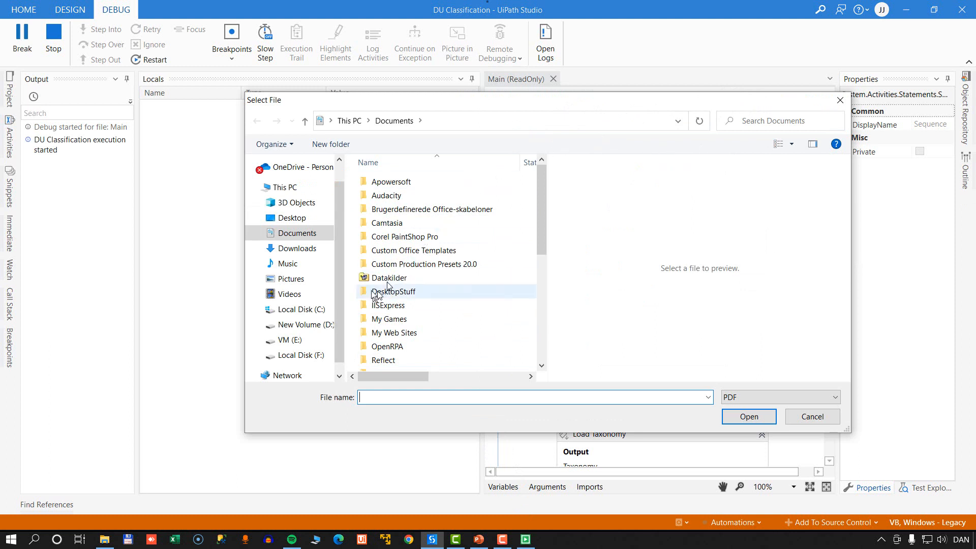
click(285, 217)
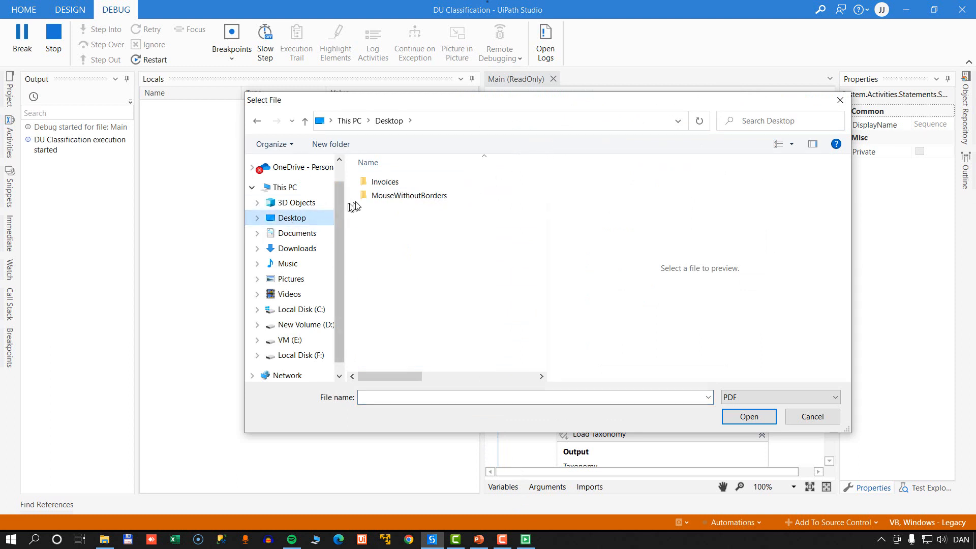
double_click(385, 182)
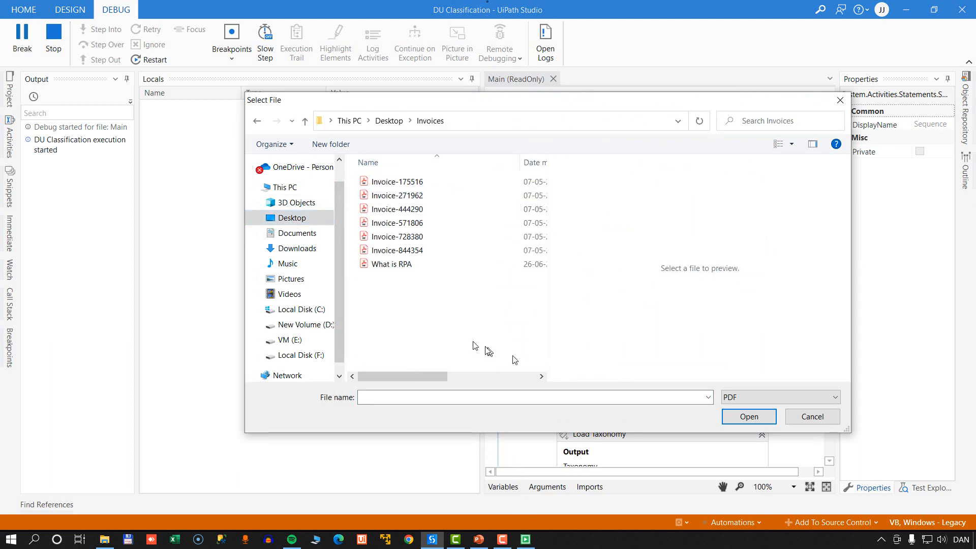
double_click(404, 265)
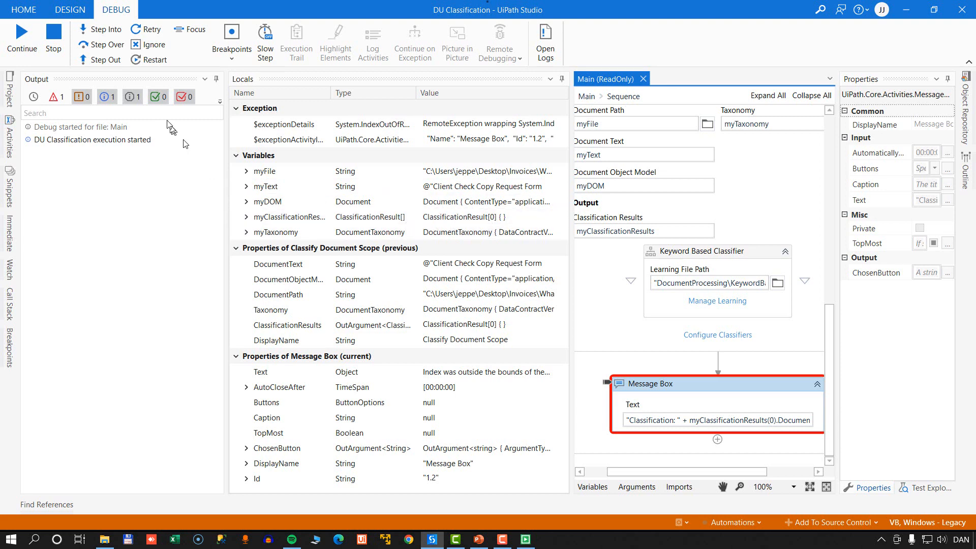
Inspect the myClassificationResults variable in the paused run and stop debugging.
click(53, 38)
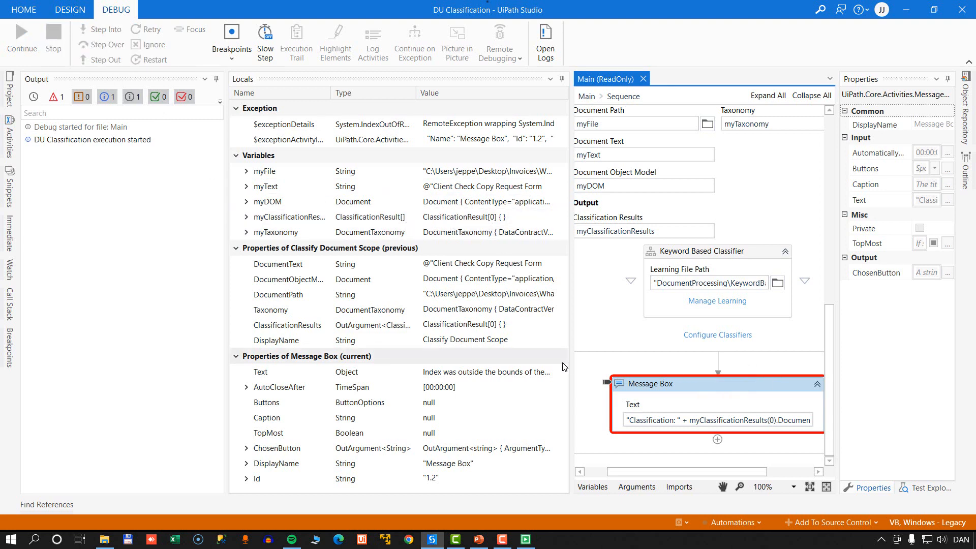
click(285, 216)
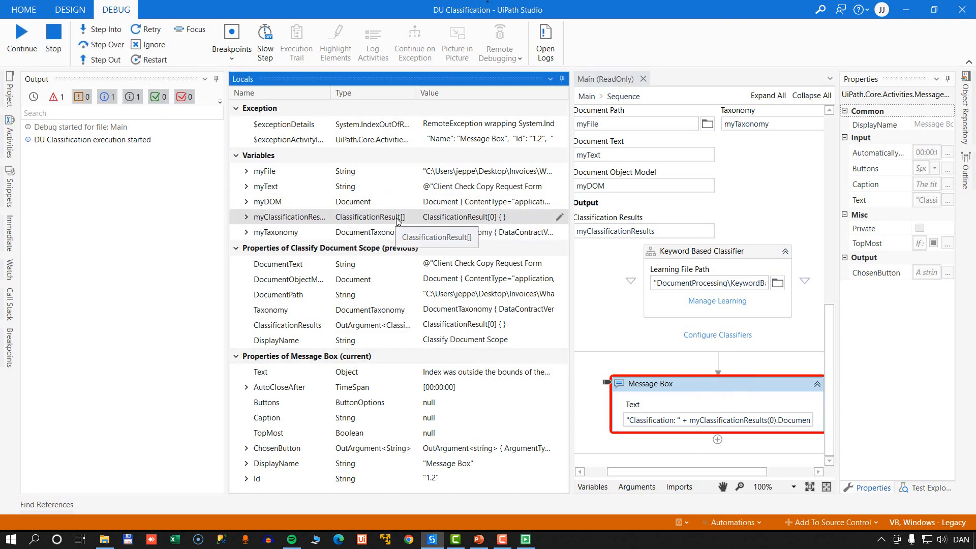
click(54, 38)
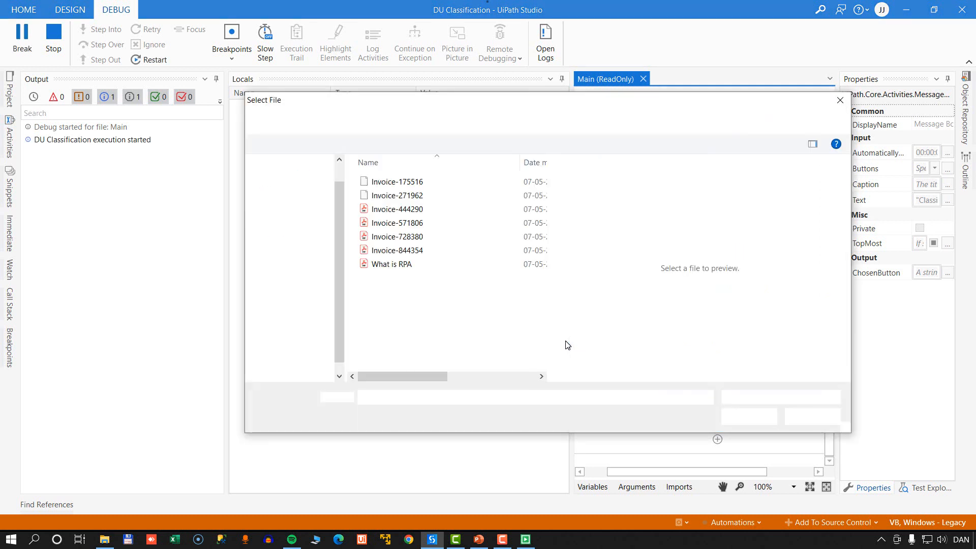
Debug the workflow with Invoice-175516 as the input file and acknowledge the classification message.
click(404, 184)
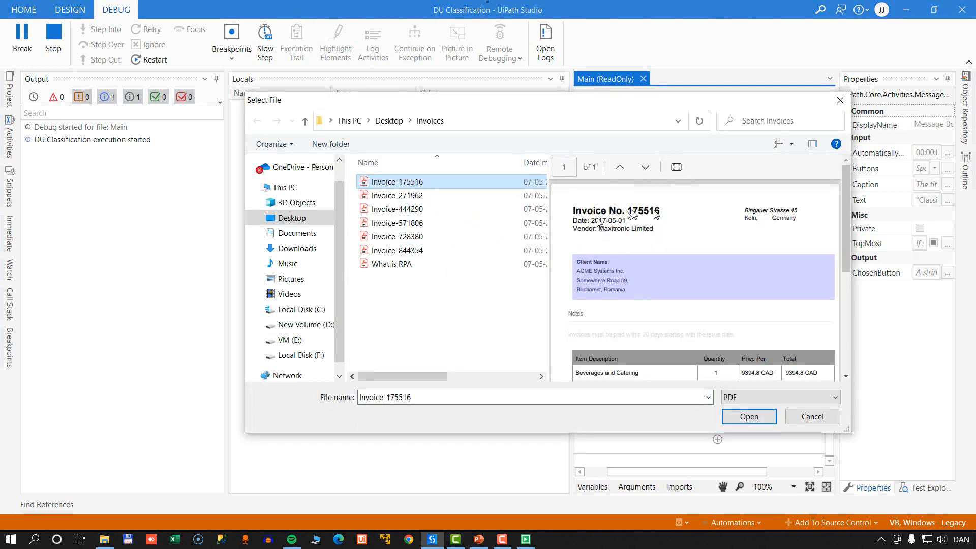
click(760, 419)
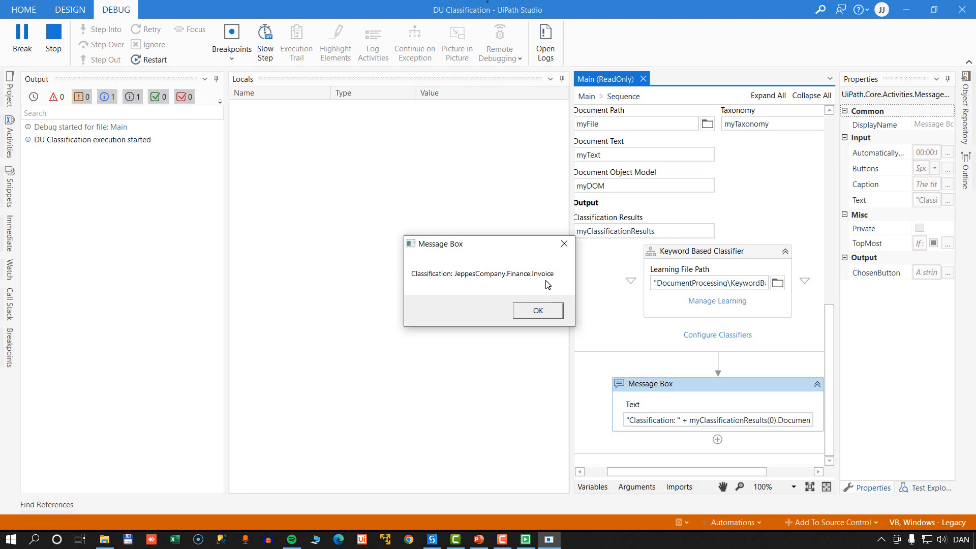
click(538, 312)
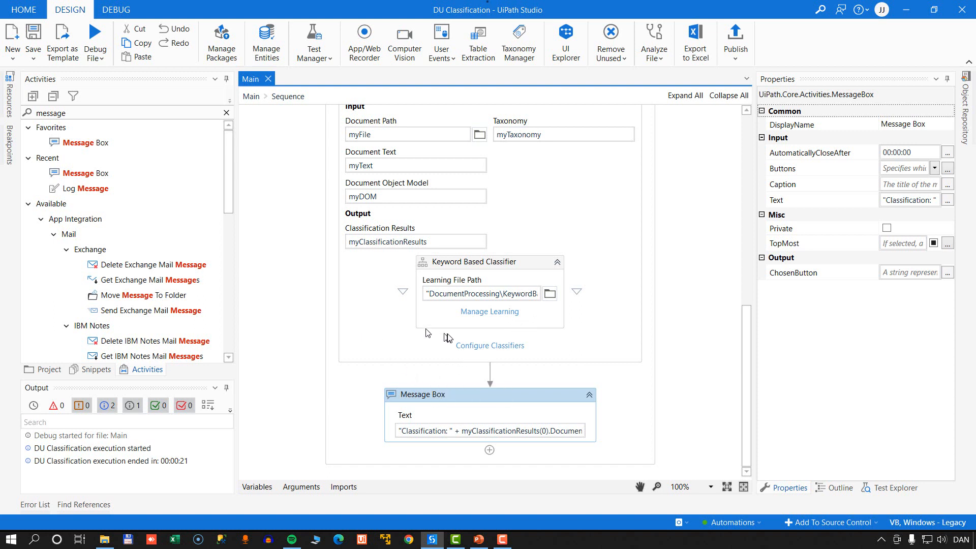
Add a second Message Box below the first with the text "Confidence: " + myClassificationResults(0).Confidence.ToString.
drag(85, 142, 491, 448)
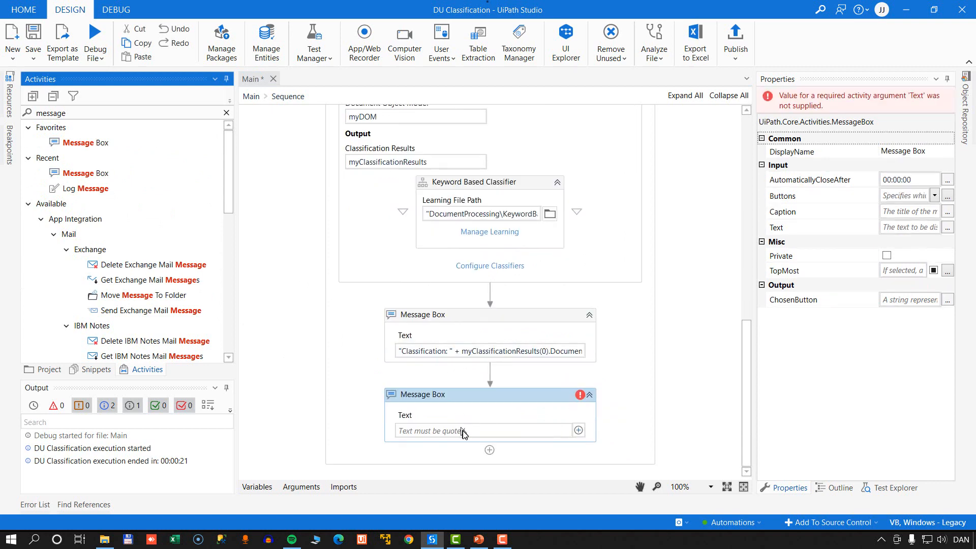
text("Confid)
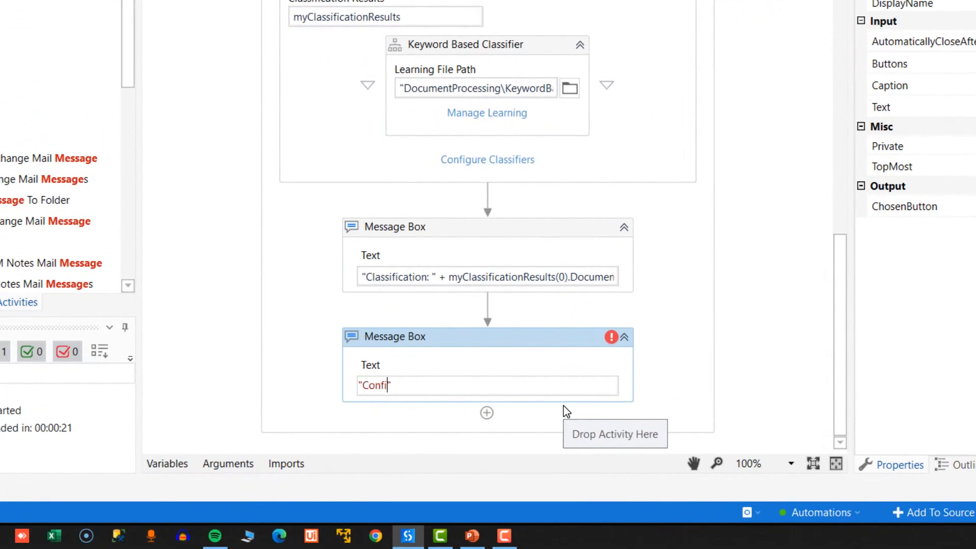
text(ence: " + myClassificationResults)
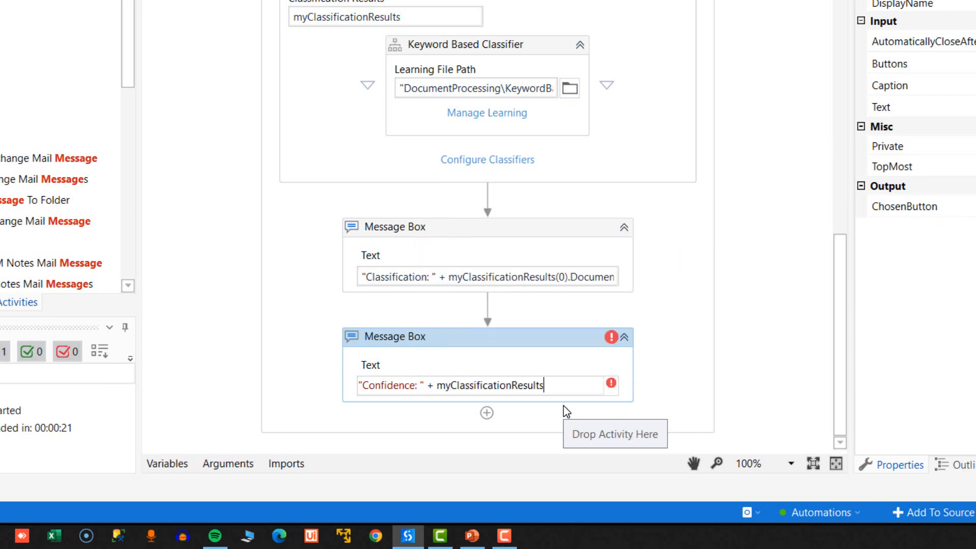
text((0).)
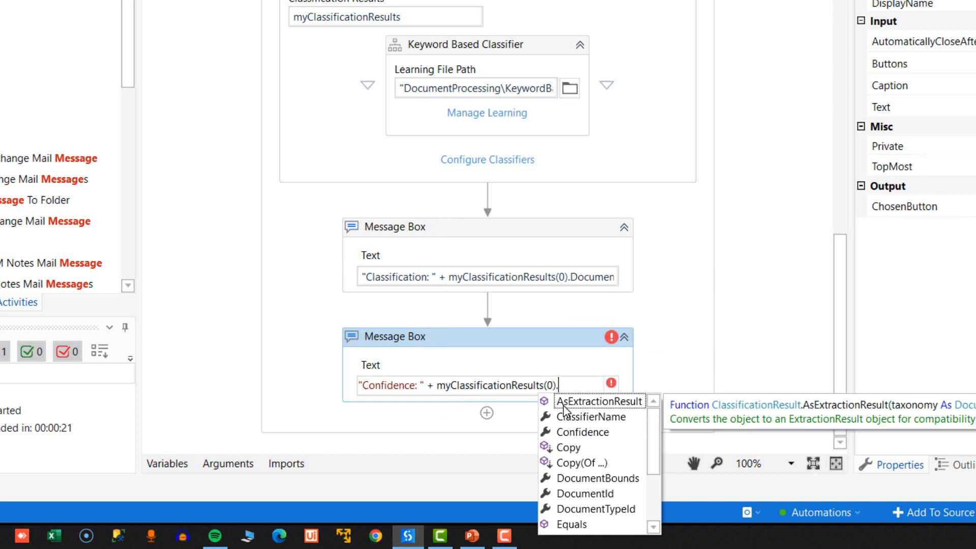
key(Down)
key(Down)
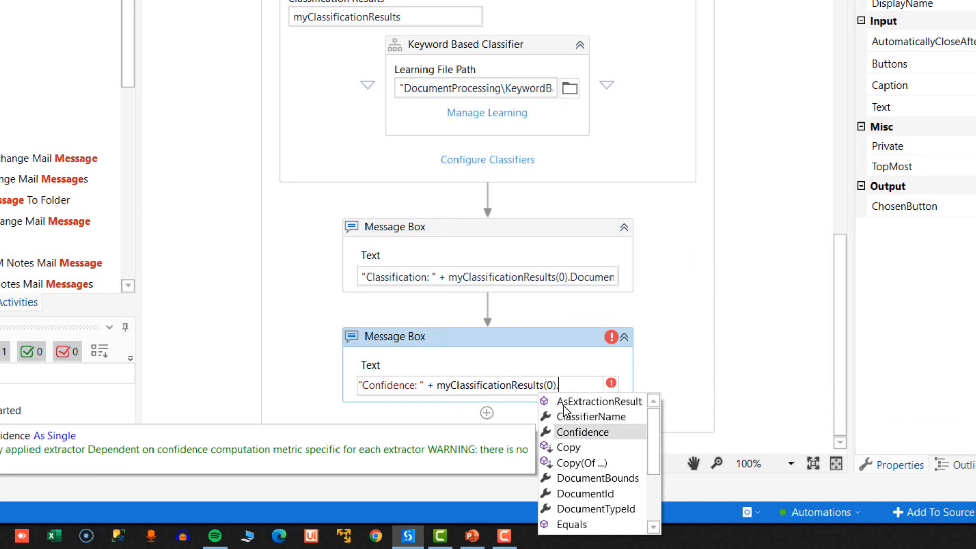
key(Tab)
text(.ToString)
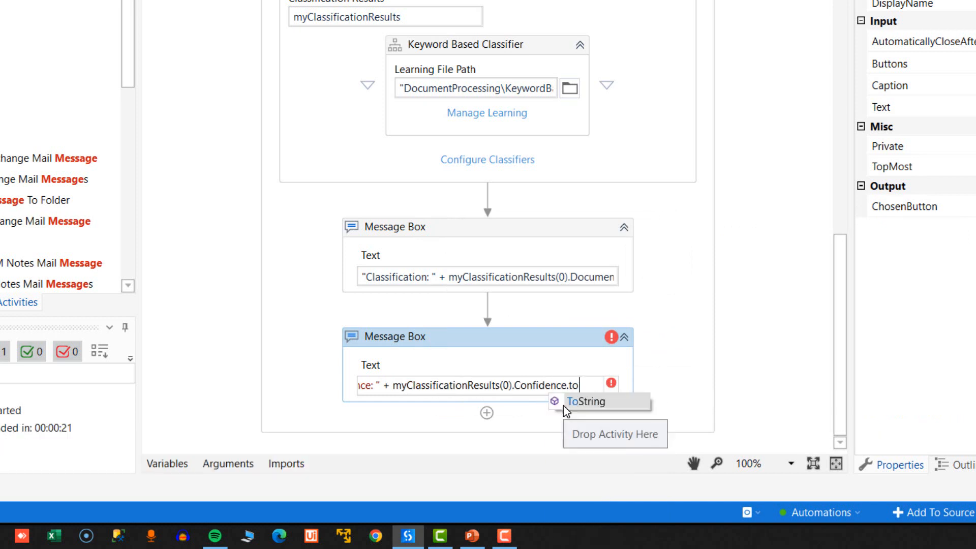
key(Tab)
key(Tab)
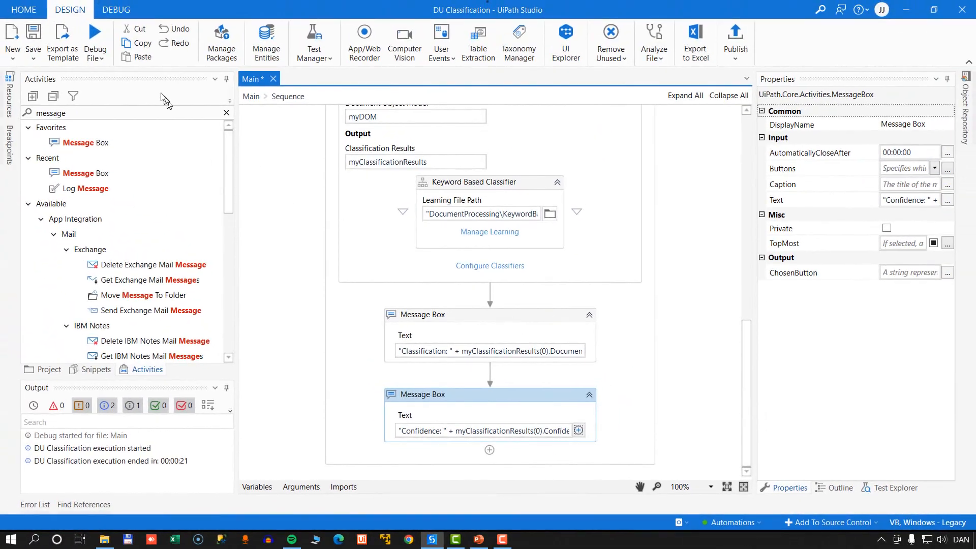
Debug the extended workflow with Invoice-175516 and acknowledge the classification message to bring up the confidence message.
click(74, 6)
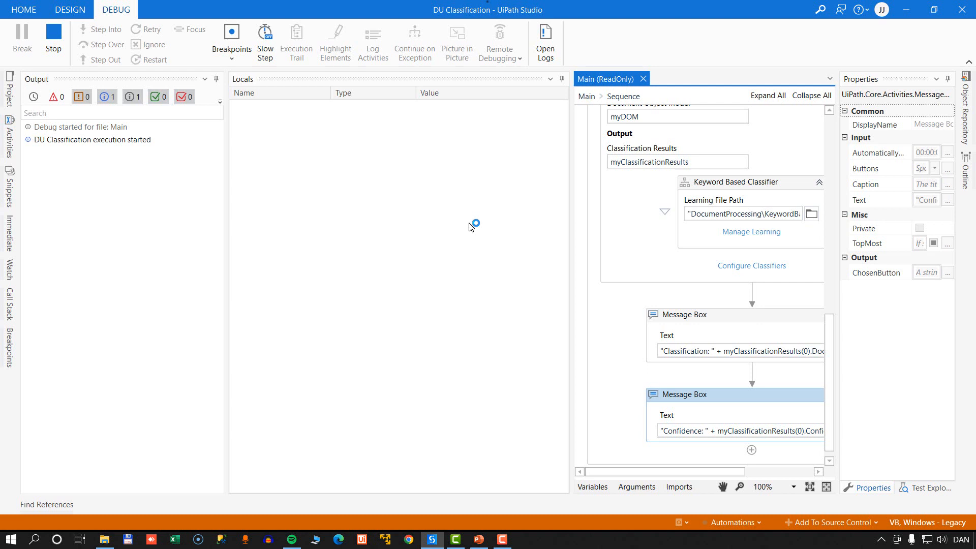
click(431, 181)
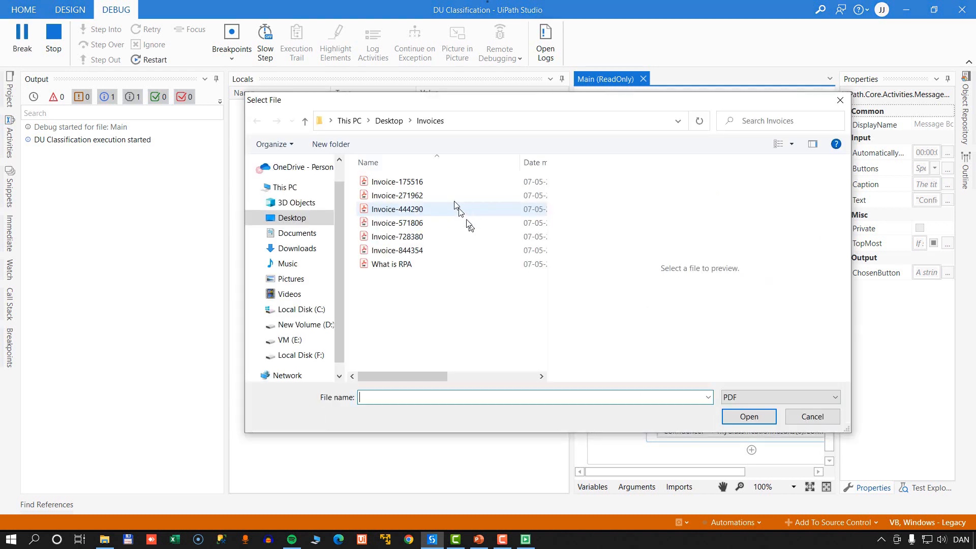
click(750, 417)
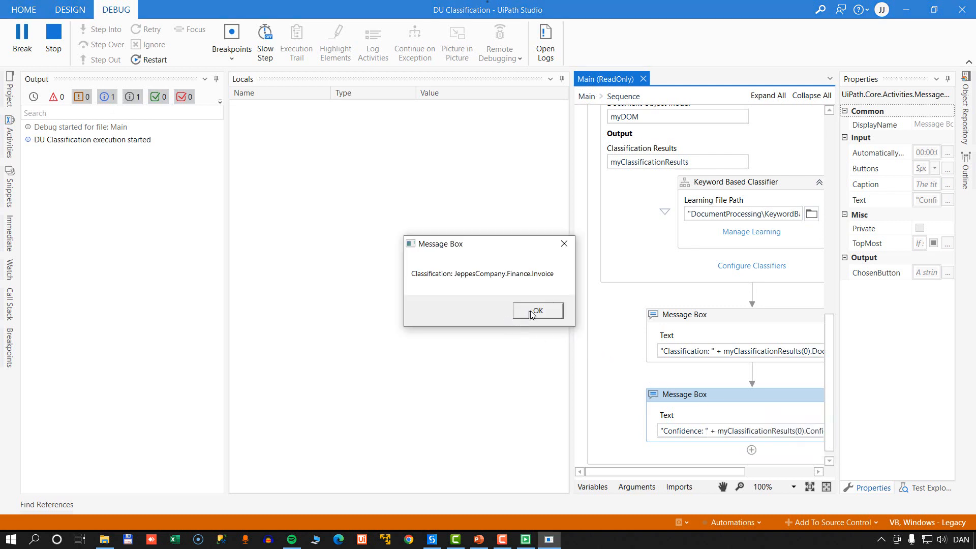
click(532, 313)
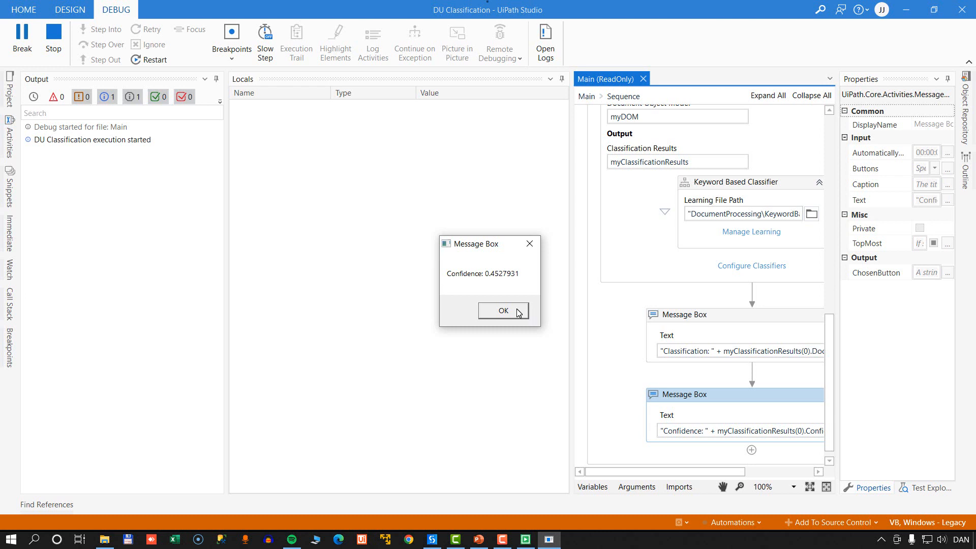
Acknowledge the confidence message to end the run and look over the PDF files in the desktop Invoices folder.
click(519, 313)
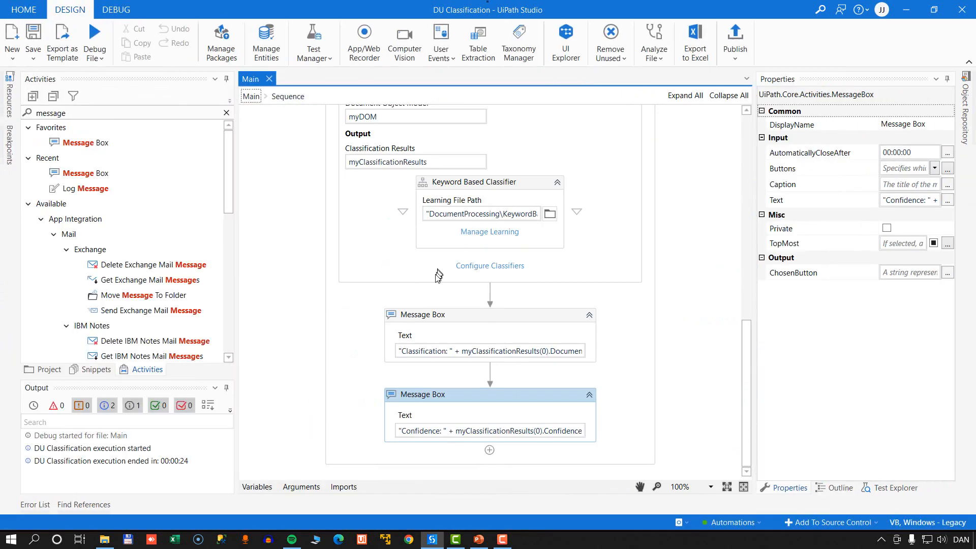
click(105, 540)
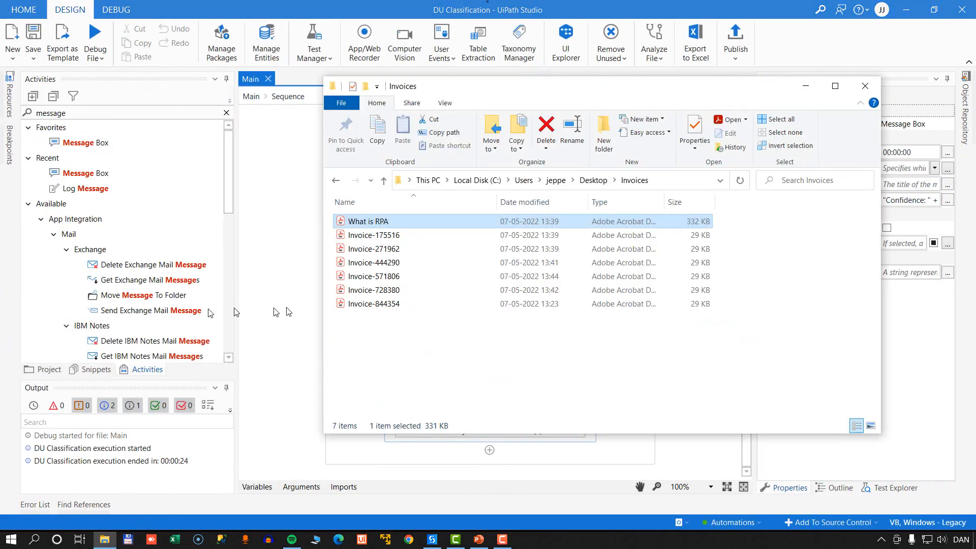
click(354, 248)
click(351, 327)
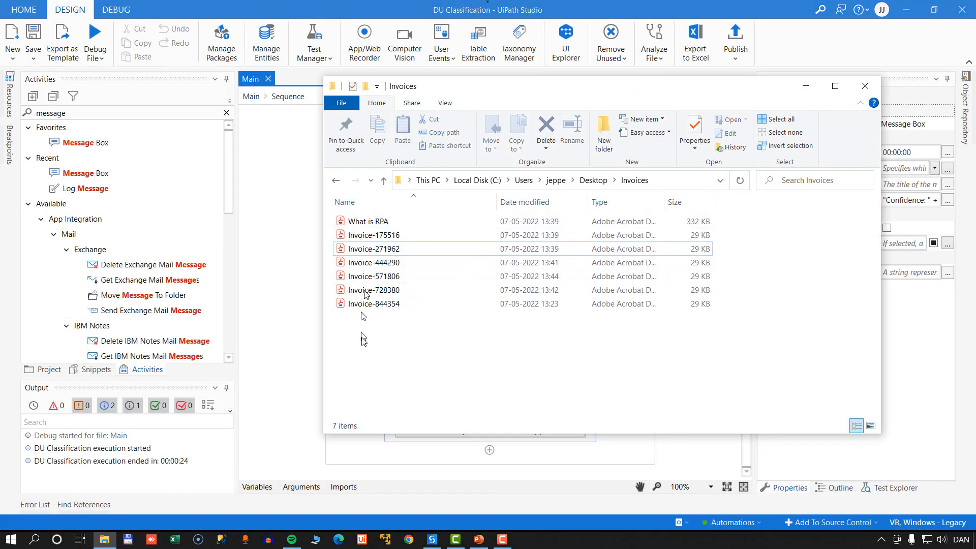
Debug the workflow with Invoice-271962 as the input file and acknowledge both the classification and confidence messages.
click(96, 36)
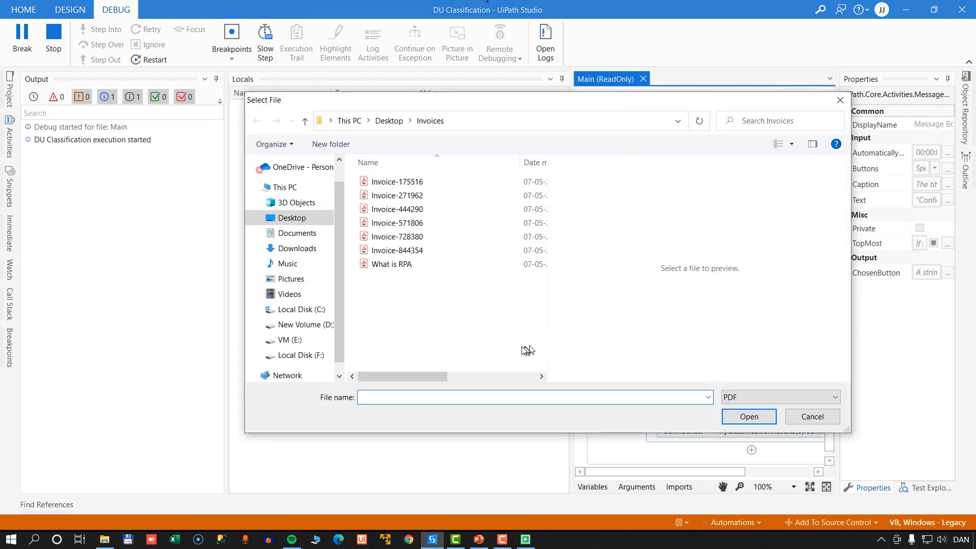
click(410, 198)
click(750, 417)
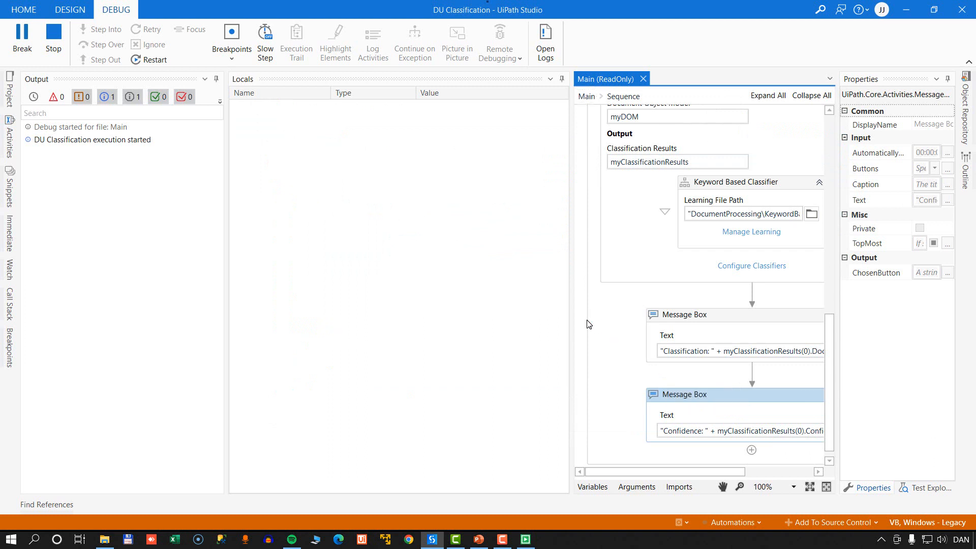
click(534, 311)
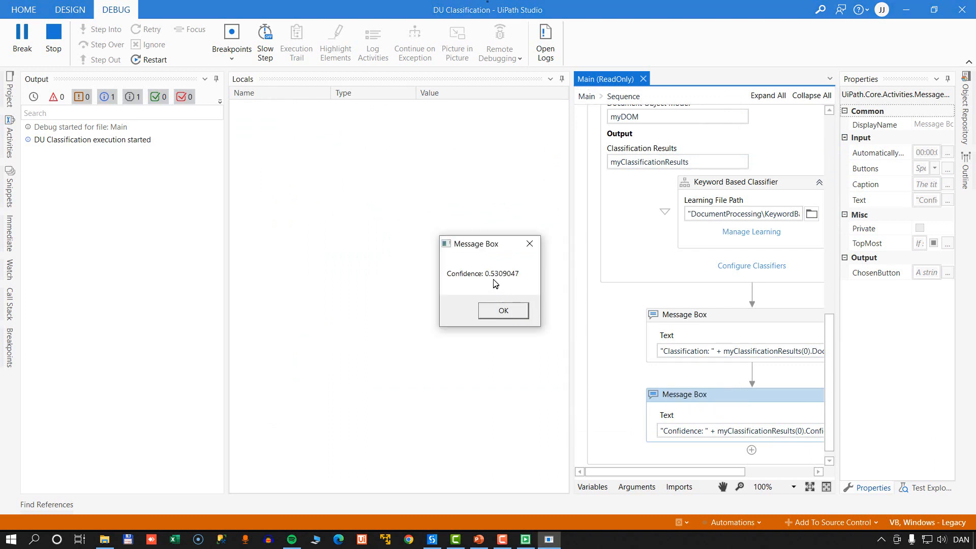
click(503, 311)
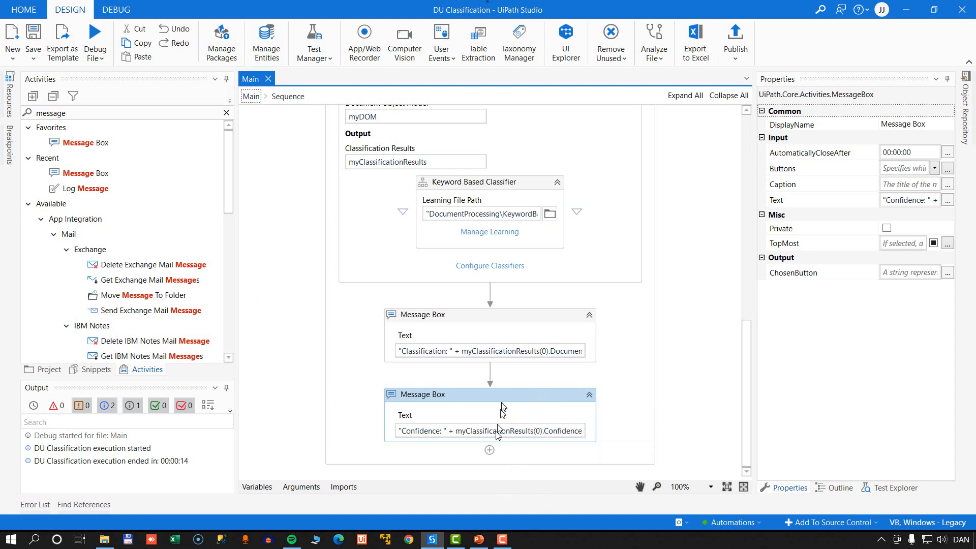
click(478, 539)
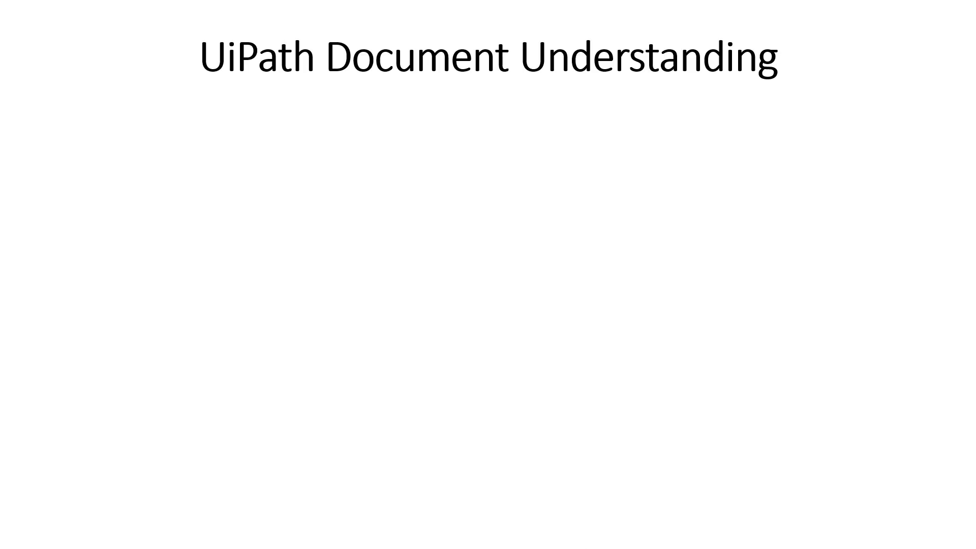
key(Right)
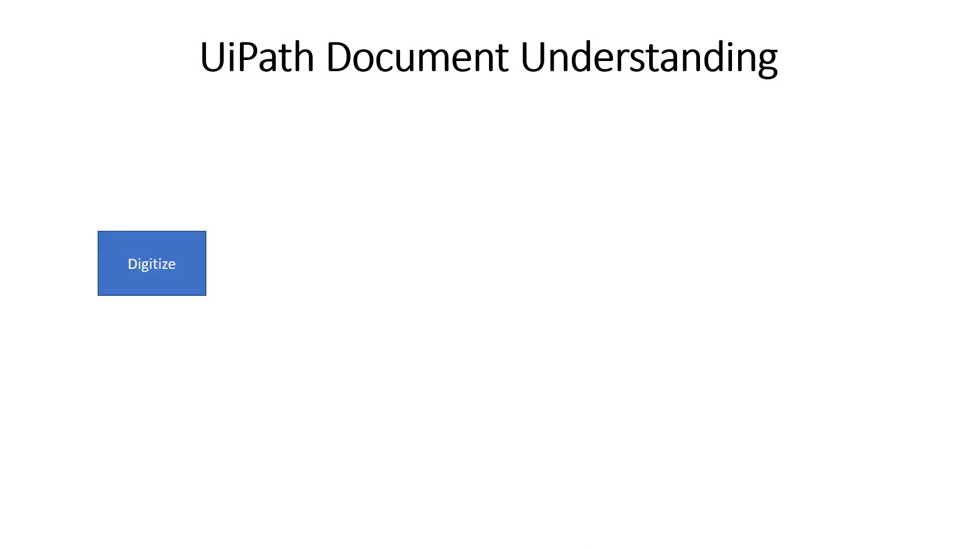
key(Right)
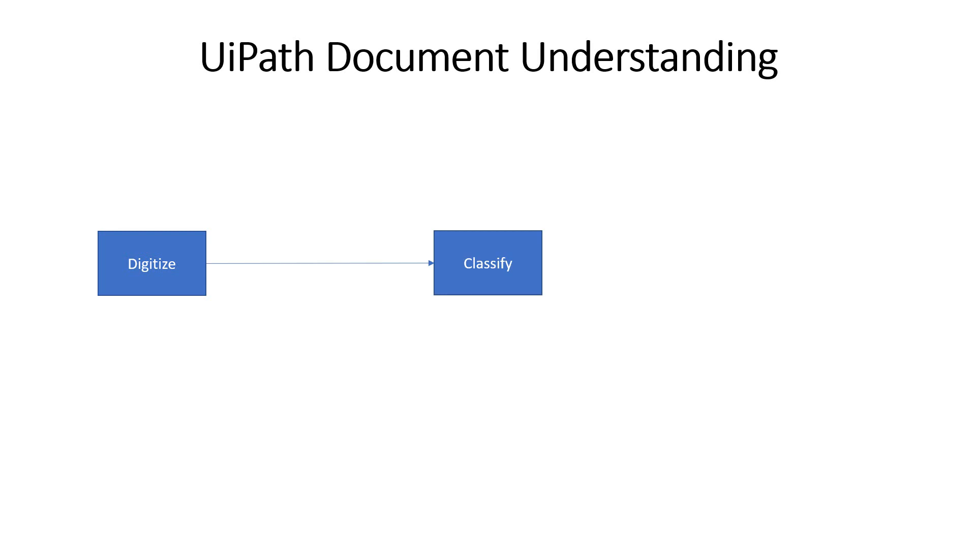